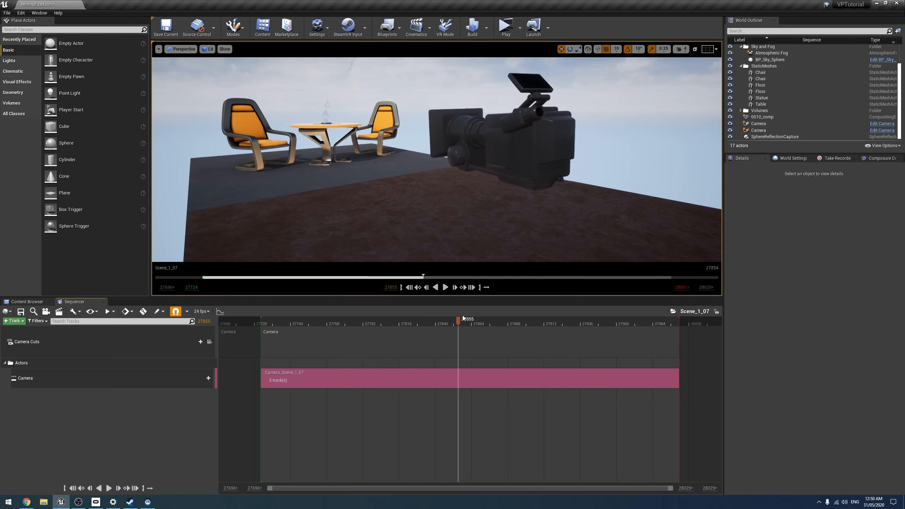
Step: Lock the viewport to the camera cuts and play back the Scene_1_07 sequence from its start
left_click(211, 341)
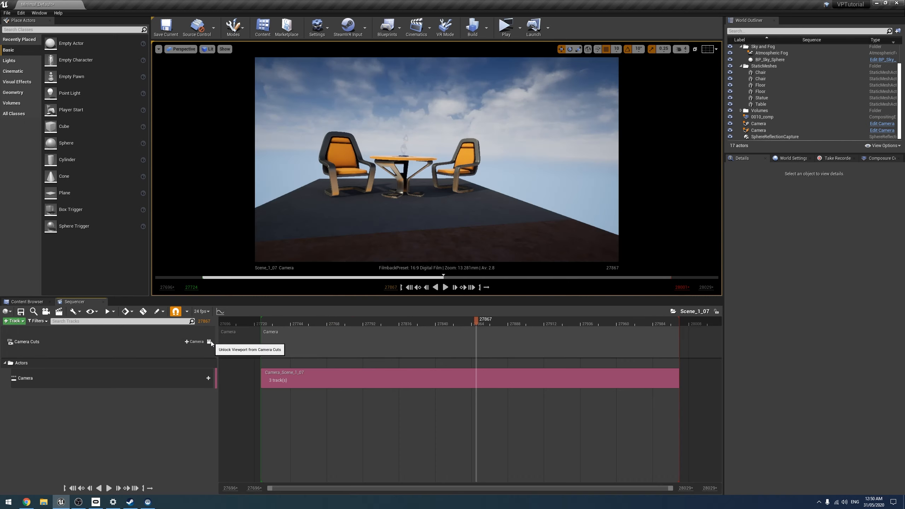
left_click(250, 323)
key("space")
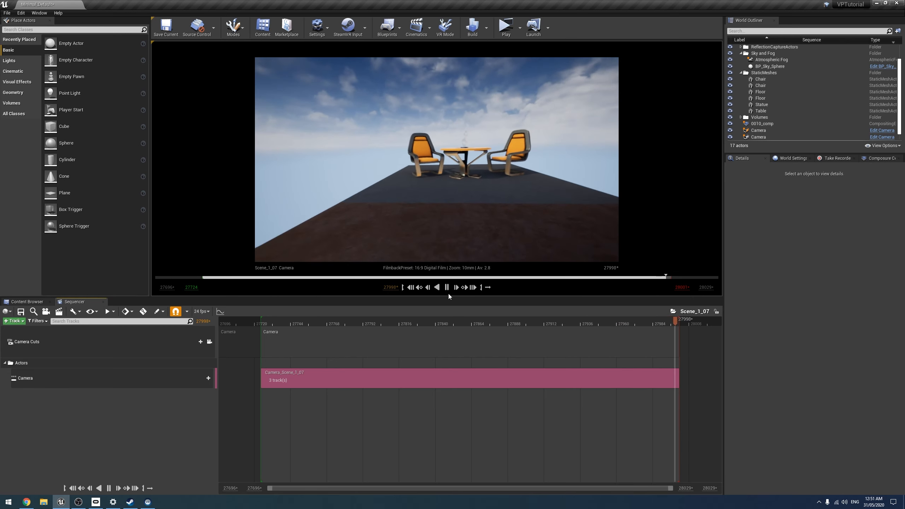
Step: Render the Scene_1_07 sequence as a 1920 x 1080 AVI video, saving the selected map files before capture
left_click(58, 311)
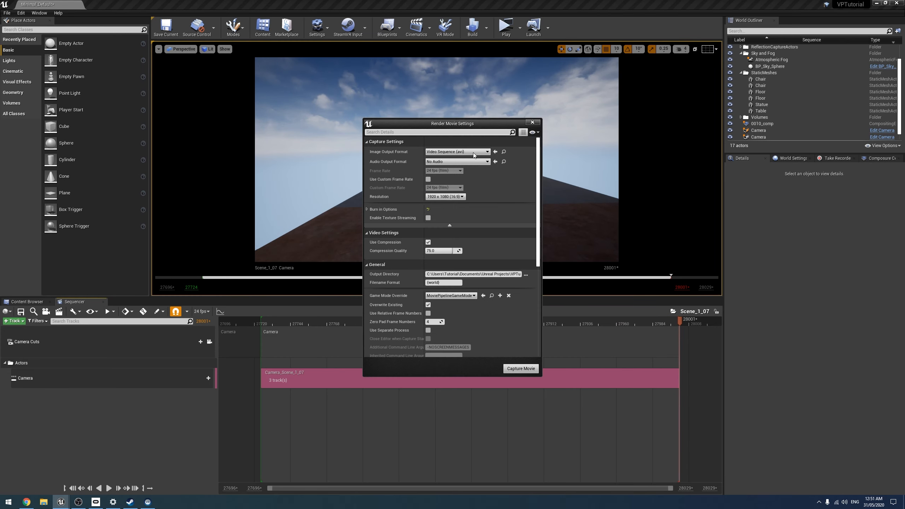
left_click(512, 370)
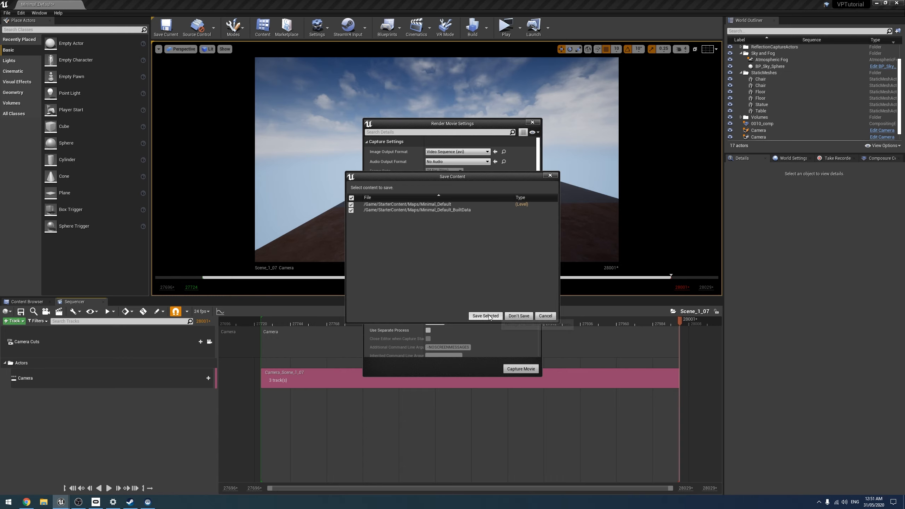
left_click(506, 317)
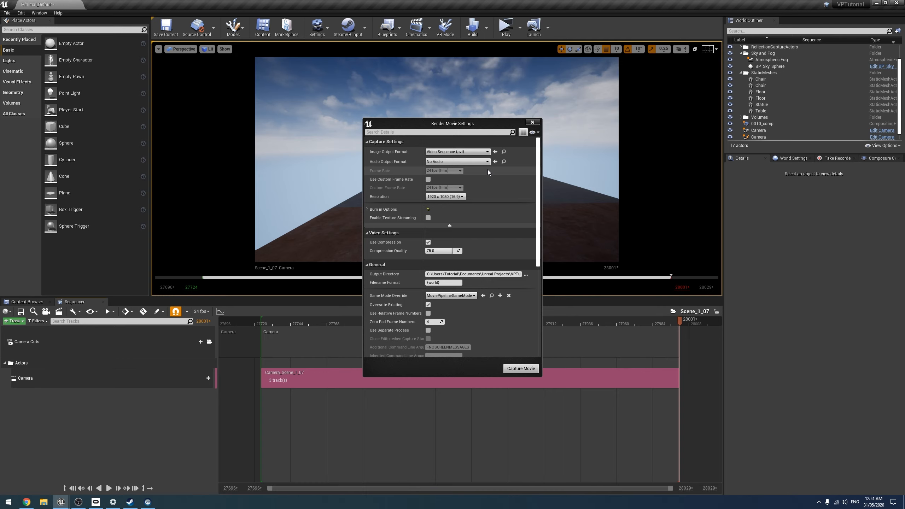
left_click(521, 369)
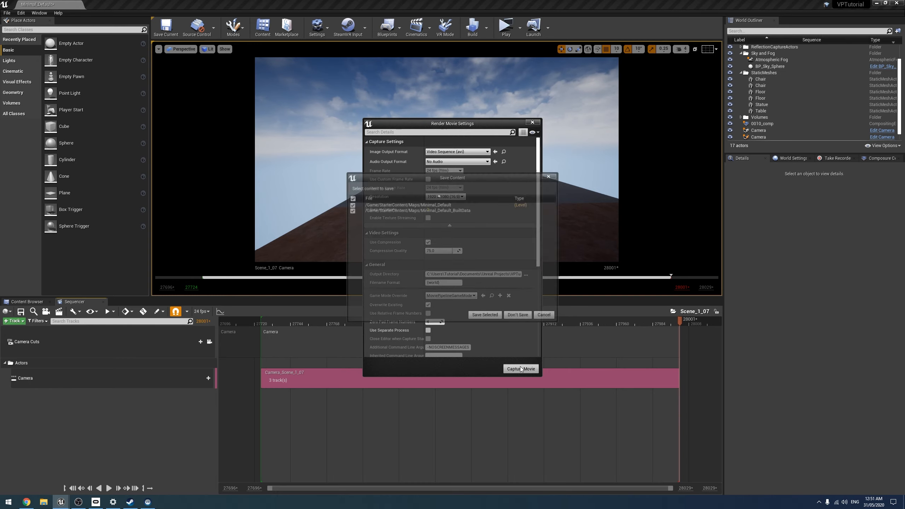
left_click(479, 316)
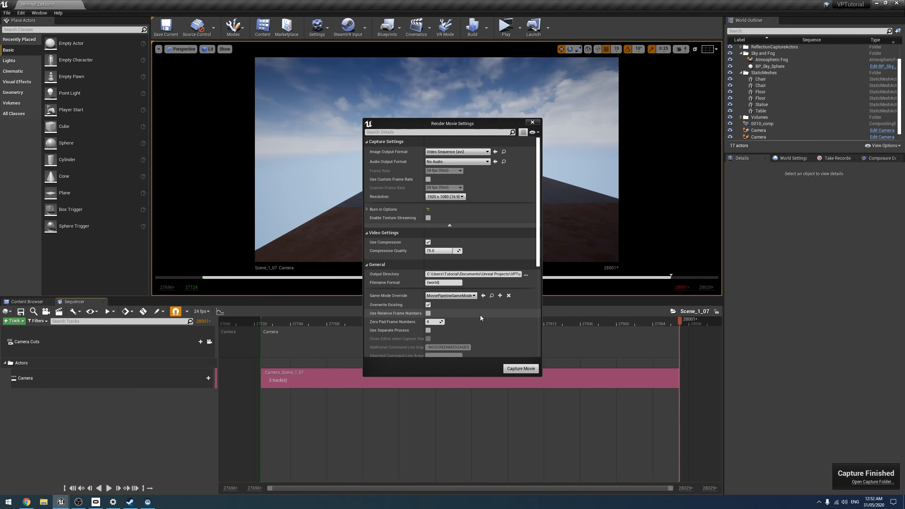
left_click(533, 122)
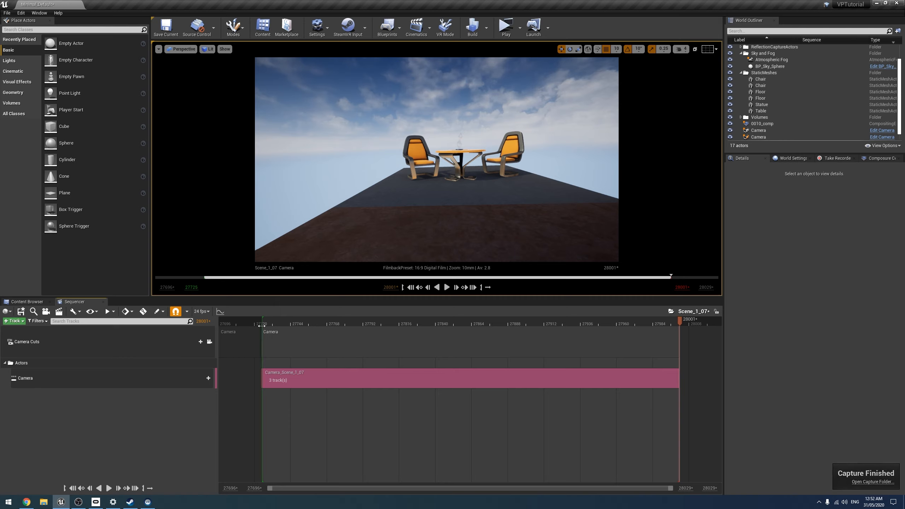
key("ctrl+z")
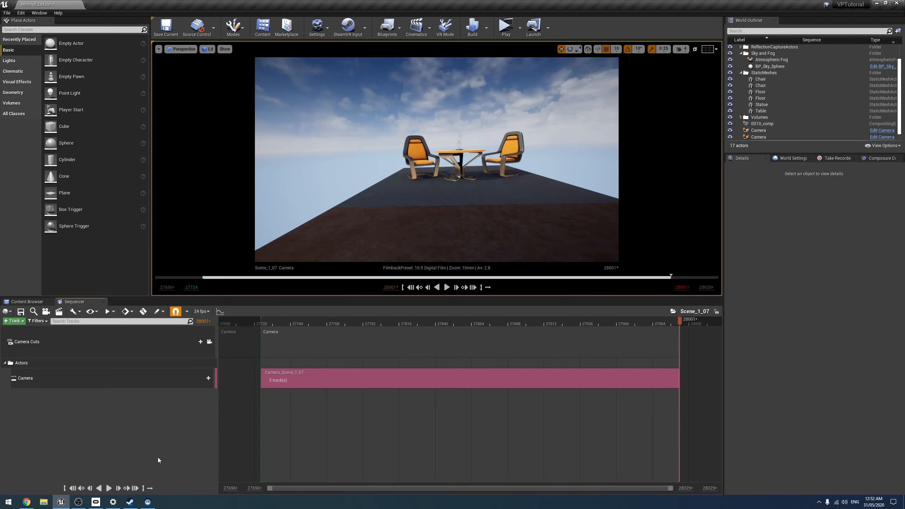
Step: Open the Camera blueprint and examine the Get Tracked Device Position and Orientation node in its event graph
left_click(33, 311)
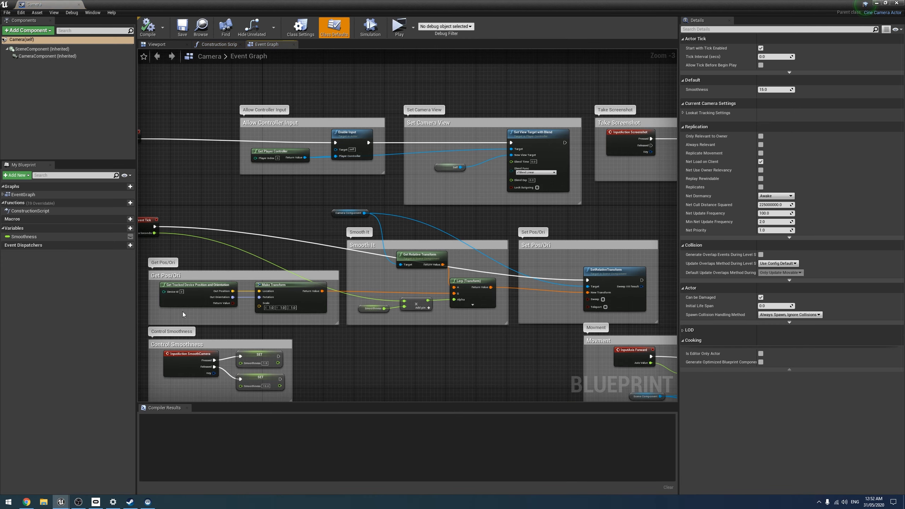
scroll(337, 287, "up", 3)
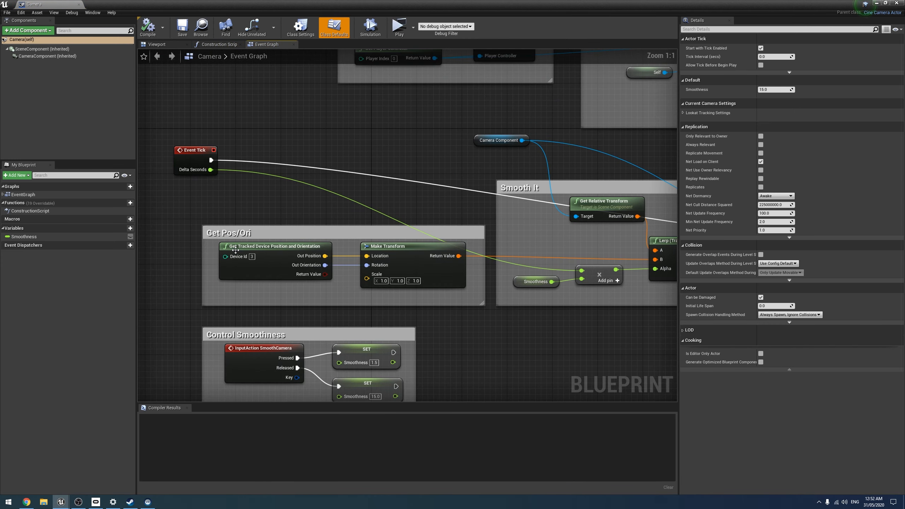
left_click(235, 250)
right_click_drag(185, 275, 219, 265)
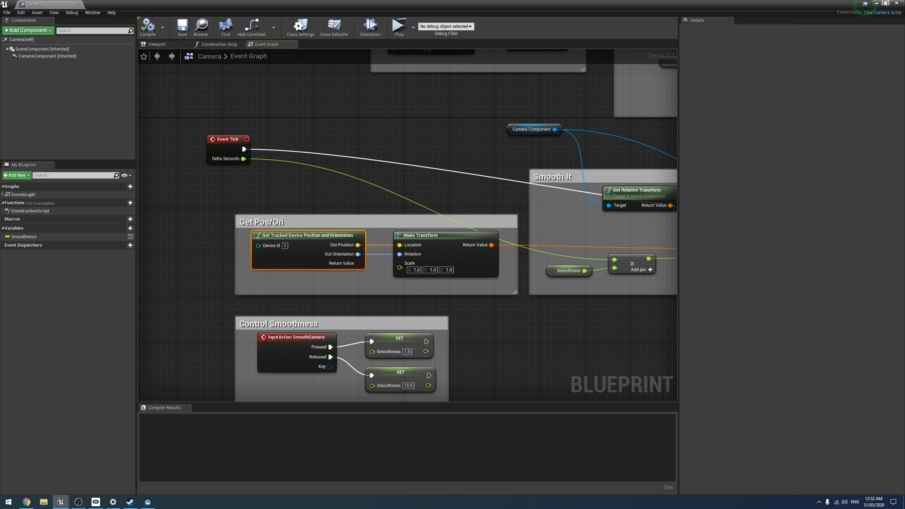
left_click(877, 3)
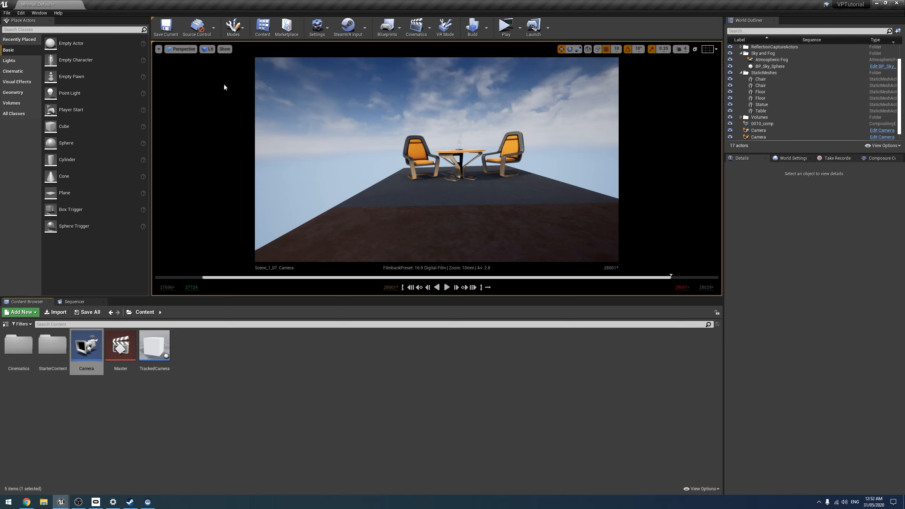
Step: Return to the Scene_1_07 sequence and unlock the viewport from the camera cuts
left_click(75, 302)
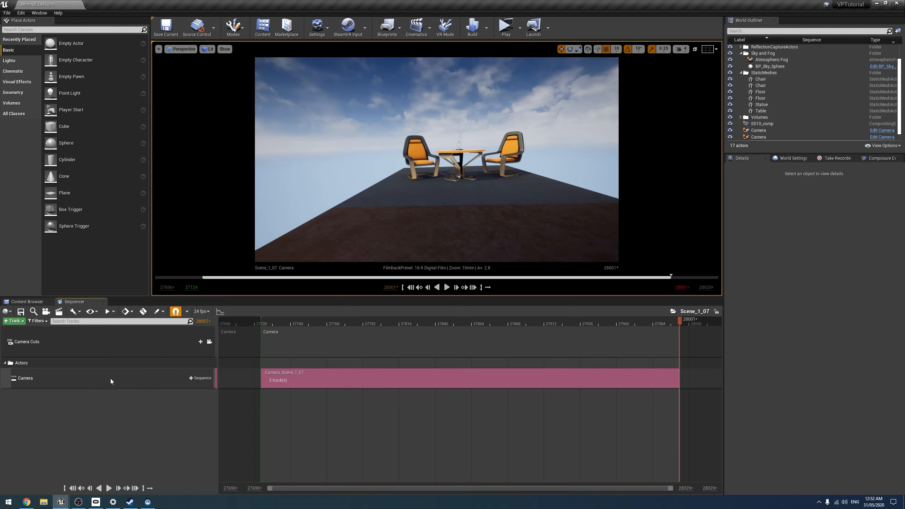
left_click(210, 341)
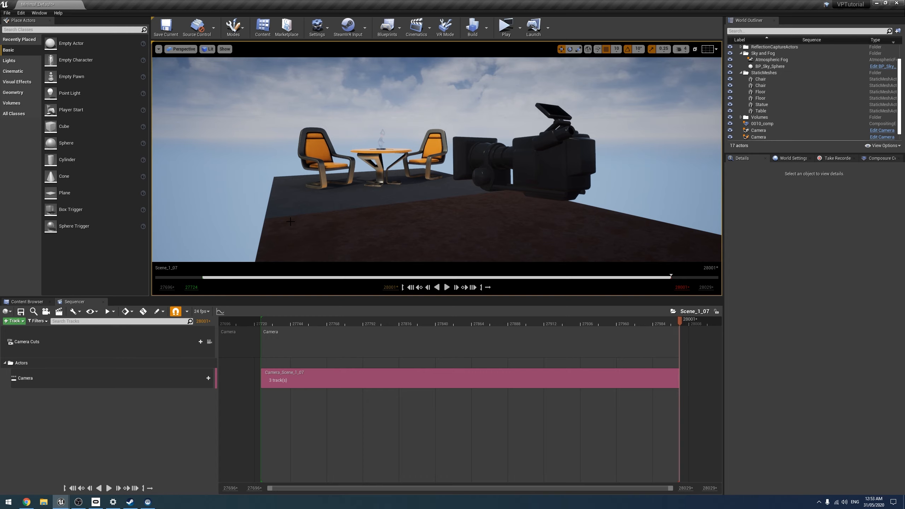
Step: Reopen the Camera blueprint's event graph and select the Get Pos/Ori comment group together with its nodes
left_click(28, 305)
double_click(82, 360)
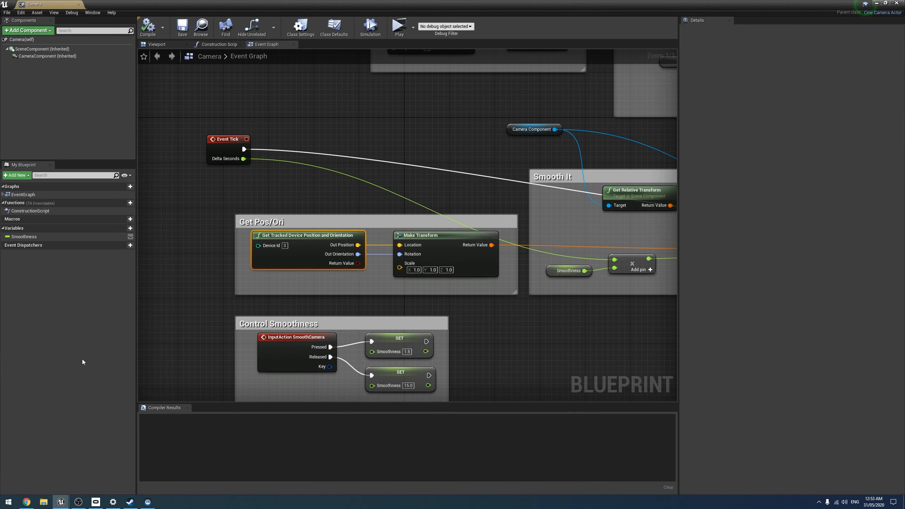
right_click_drag(282, 116, 326, 225)
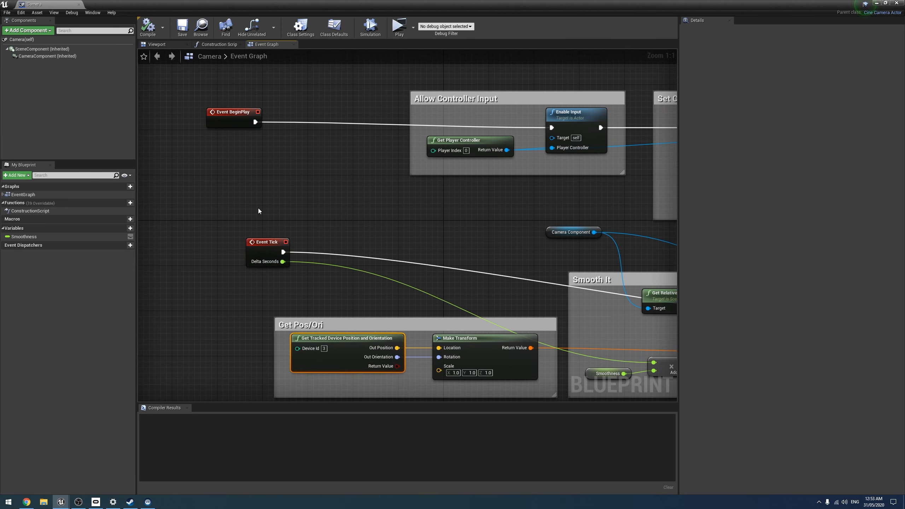
left_click_drag(194, 10, 495, 232)
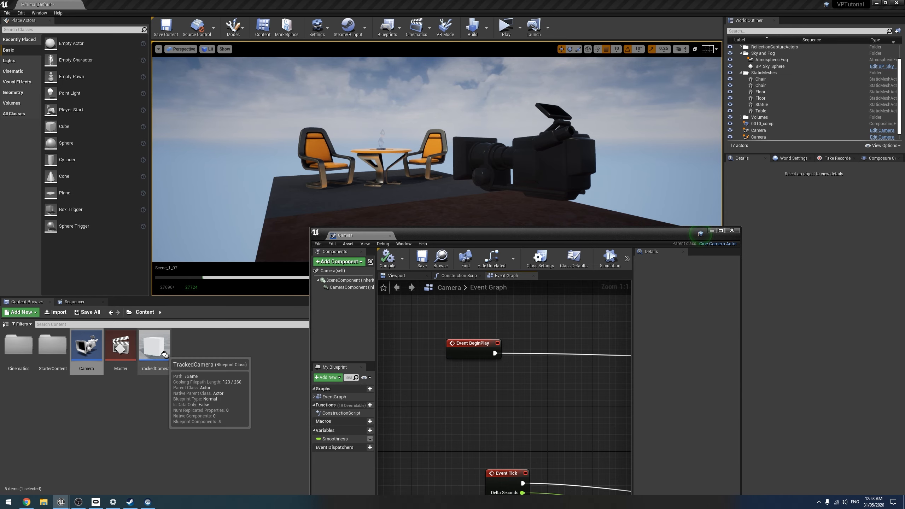
left_click_drag(419, 237, 214, 3)
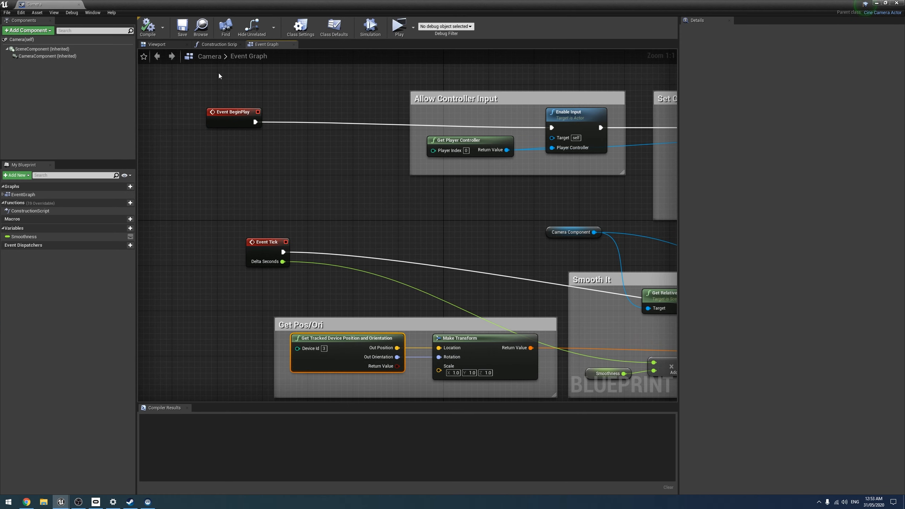
right_click_drag(286, 156, 266, 27)
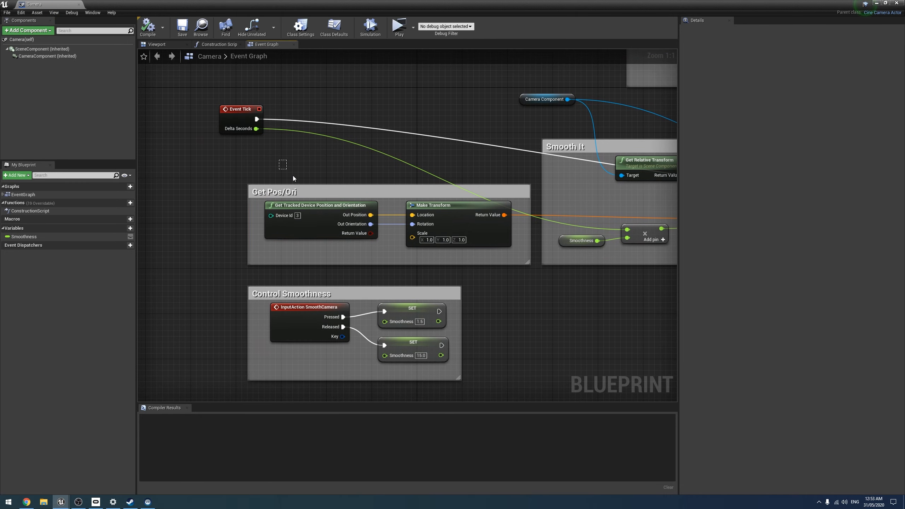
left_click_drag(293, 176, 381, 234)
left_click_drag(458, 252, 464, 252)
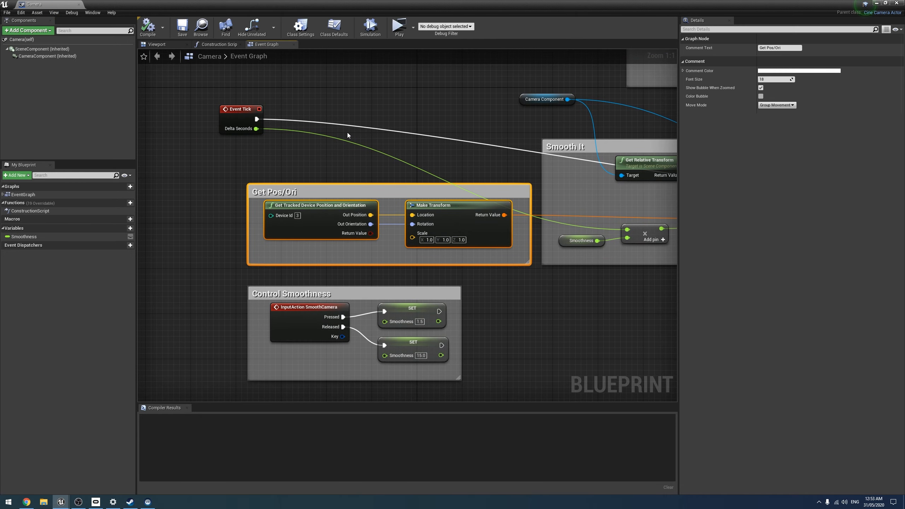
Step: Move the Event Tick node to just above the Get Pos/Ori comment group
right_click_drag(508, 148, 467, 207)
right_click_drag(215, 207, 398, 239)
right_click_drag(352, 110, 334, 178)
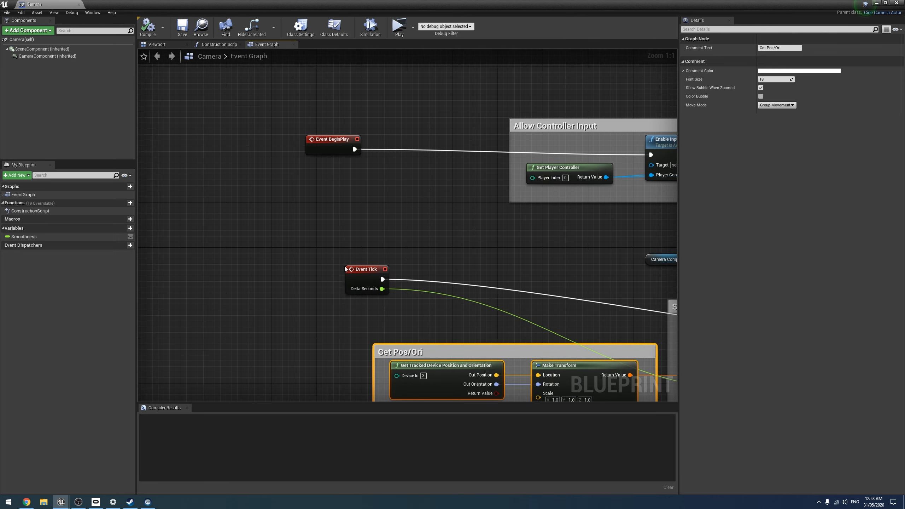
left_click(357, 270)
left_click_drag(364, 271, 488, 317)
right_click_drag(362, 266, 452, 228)
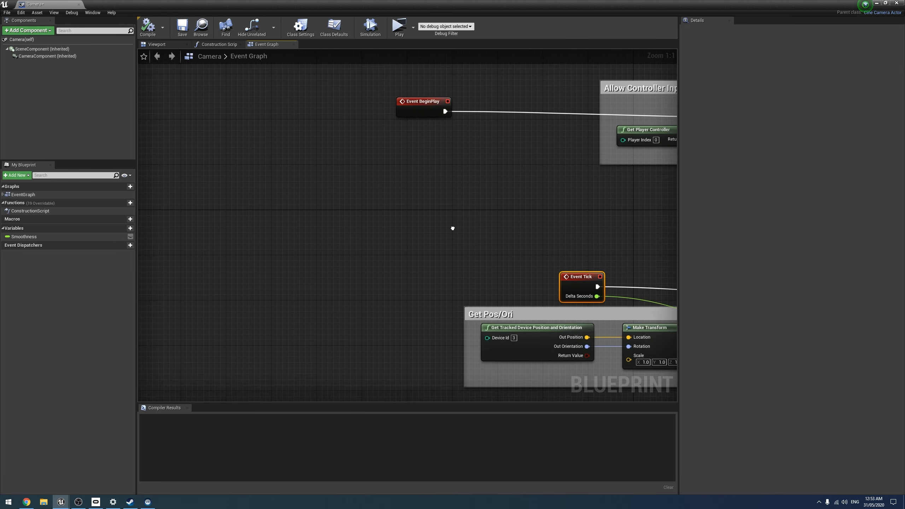
Step: Add a Get Game Mode node to the event graph and place it below Event BeginPlay
right_click(382, 174)
type("GetG")
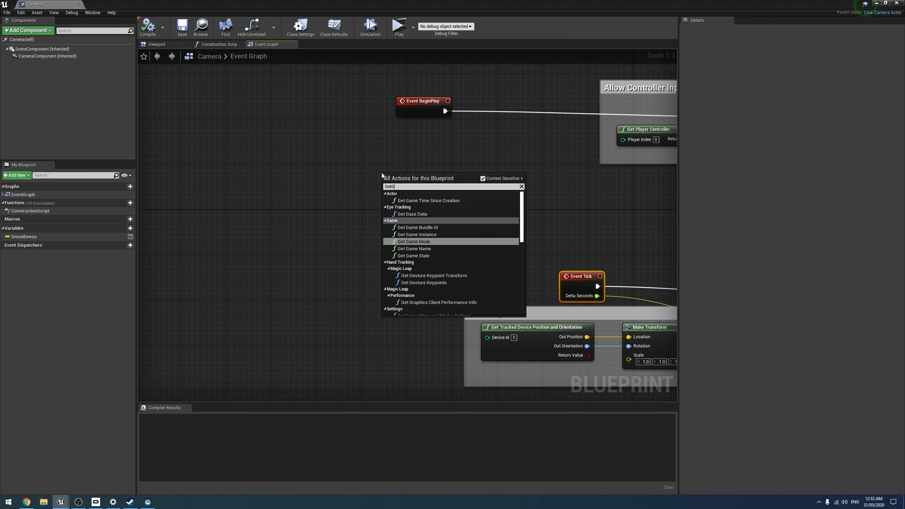
type("am")
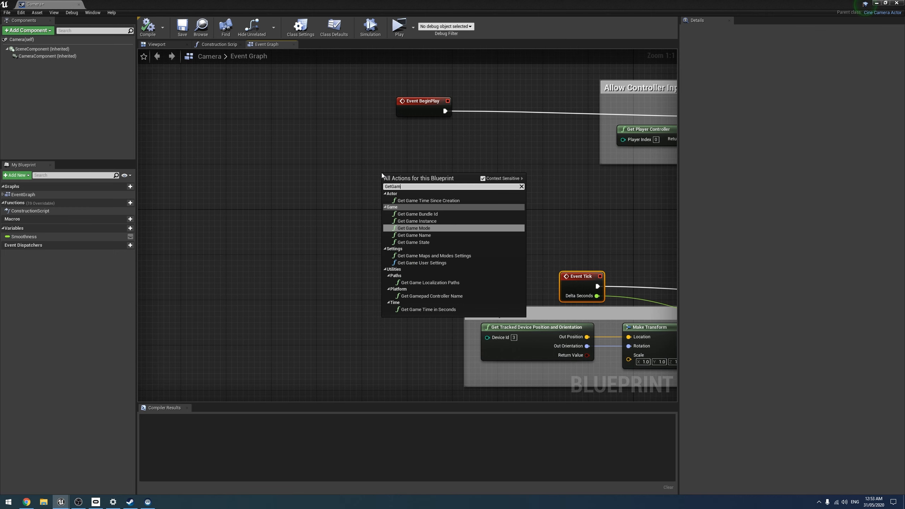
key("BackSpace")
key("BackSpace")
key("BackSpace")
key("BackSpace")
key("BackSpace")
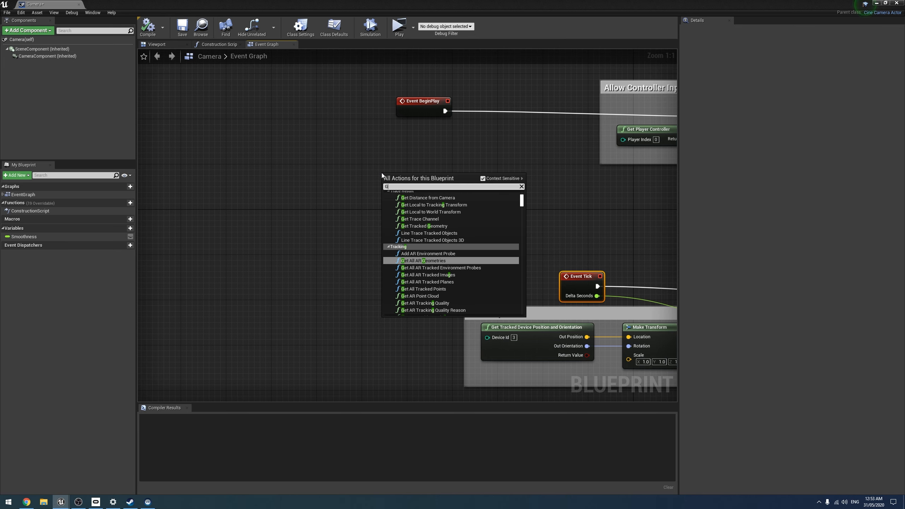
type("amem")
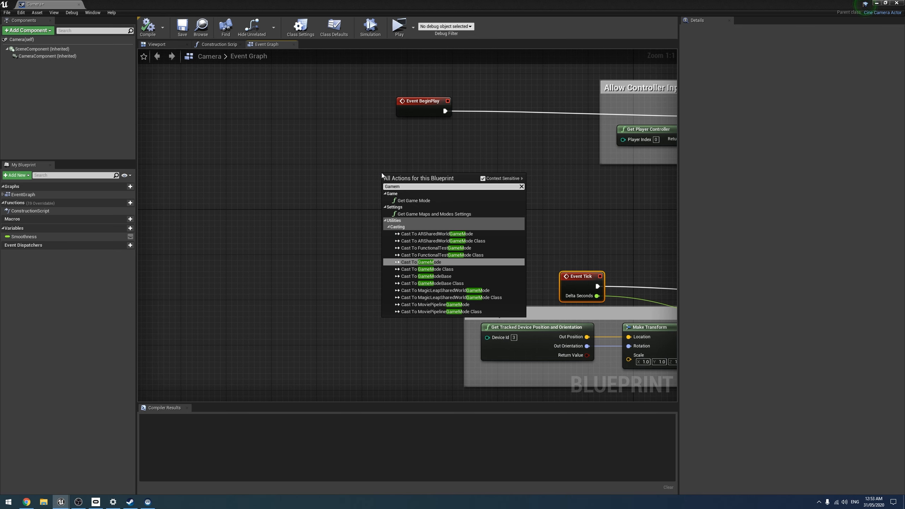
left_click(418, 201)
right_click_drag(451, 199, 382, 231)
left_click_drag(334, 208, 312, 231)
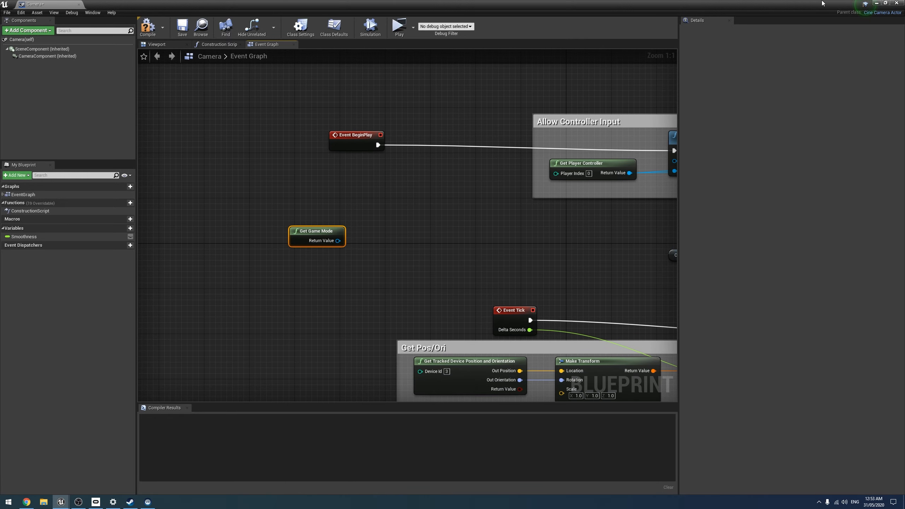
Step: Check the level's GameMode Override in World Settings and reopen the Camera blueprint
left_click(875, 4)
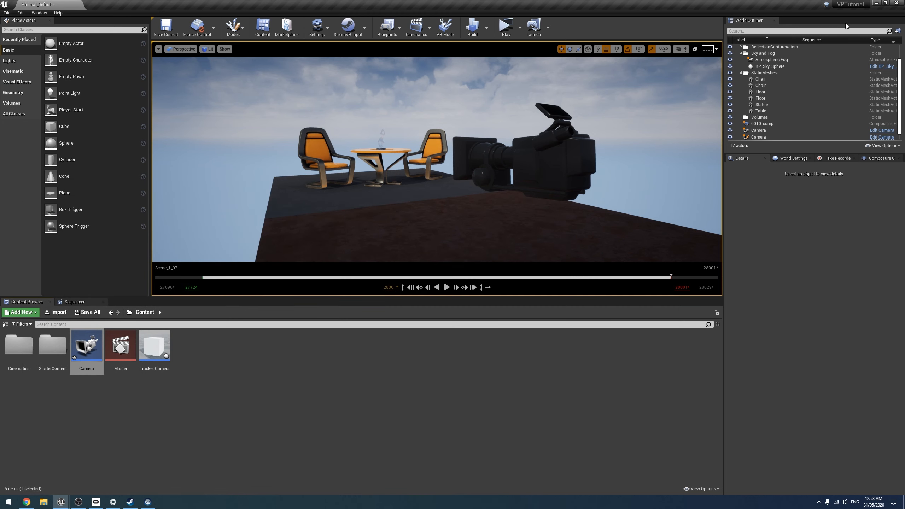
left_click(792, 158)
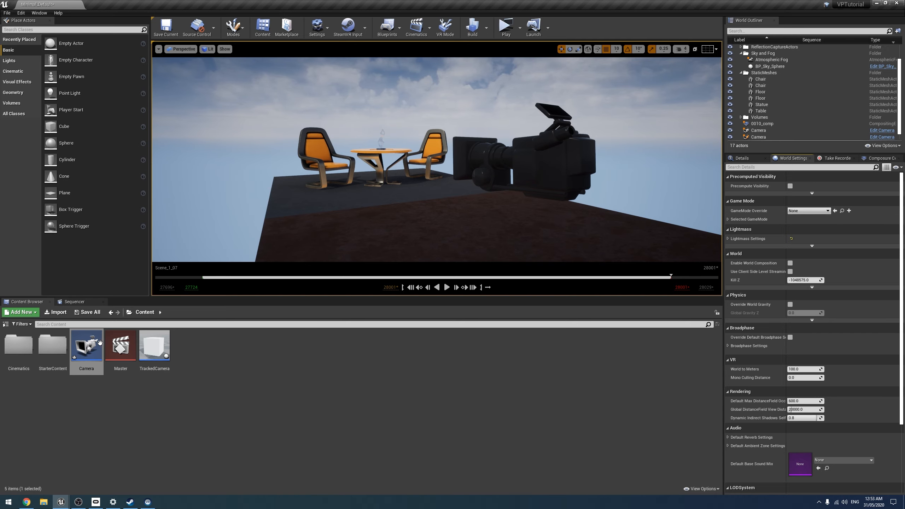
left_click(88, 339)
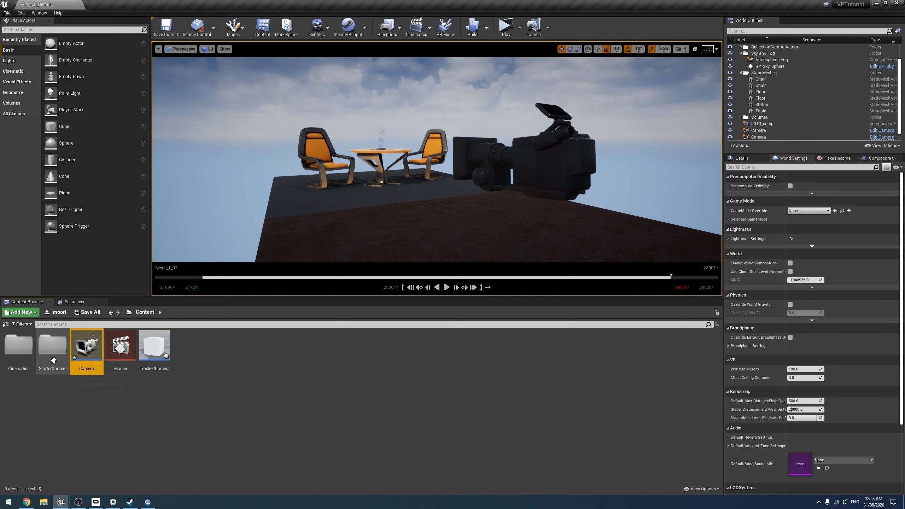
double_click(86, 345)
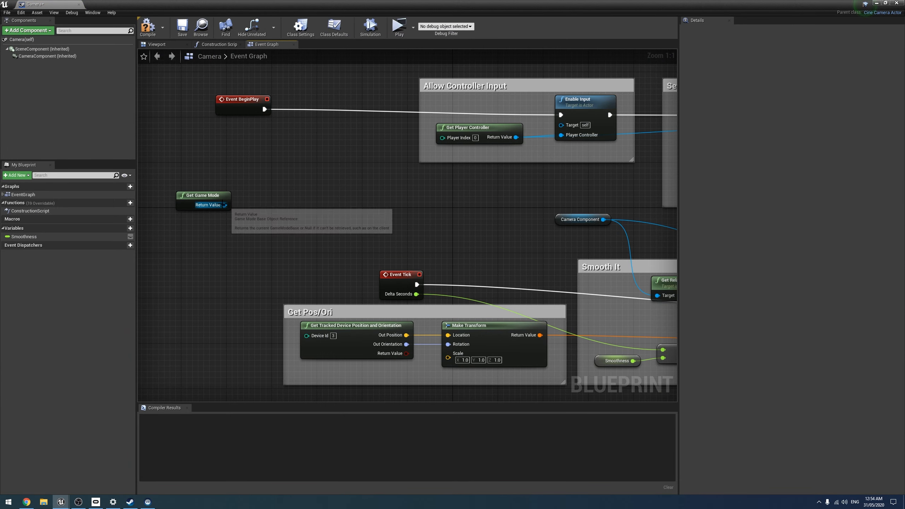
Step: Connect a ToString (object) conversion node to the Return Value of Get Game Mode
left_click_drag(225, 205, 271, 216)
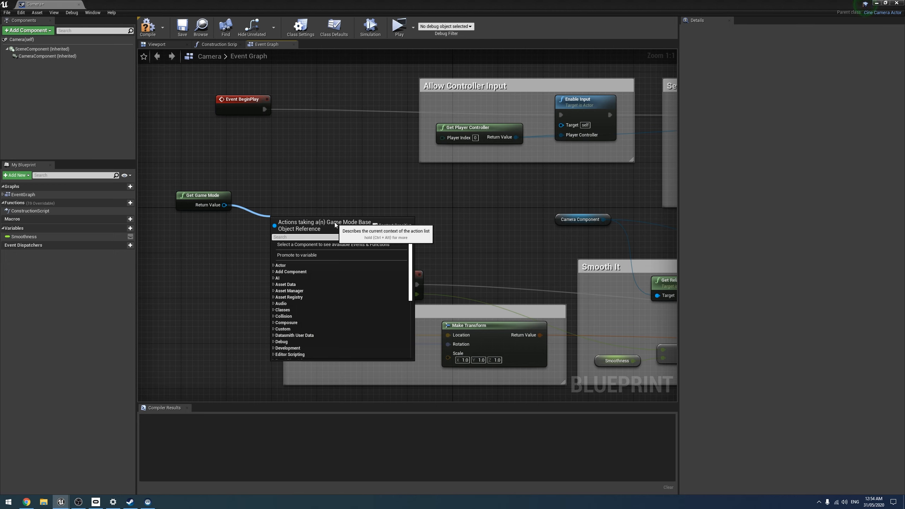
type("ToSt")
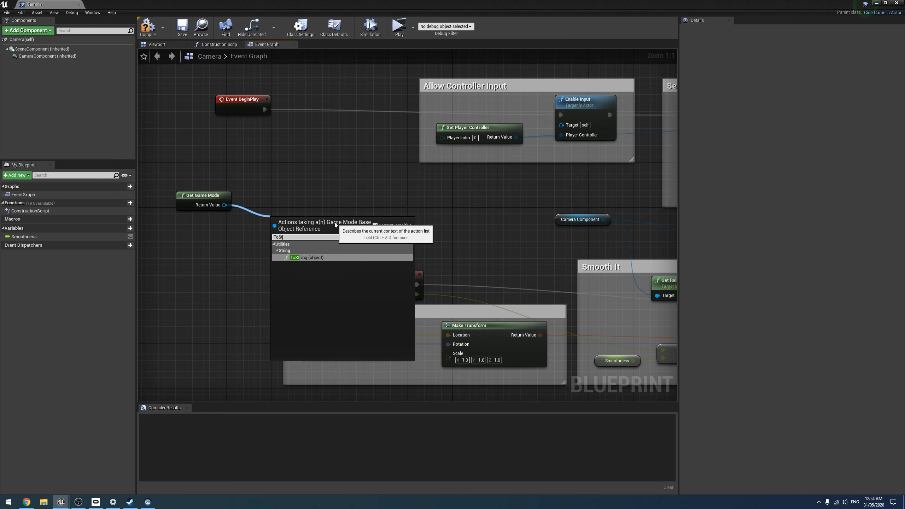
left_click(313, 257)
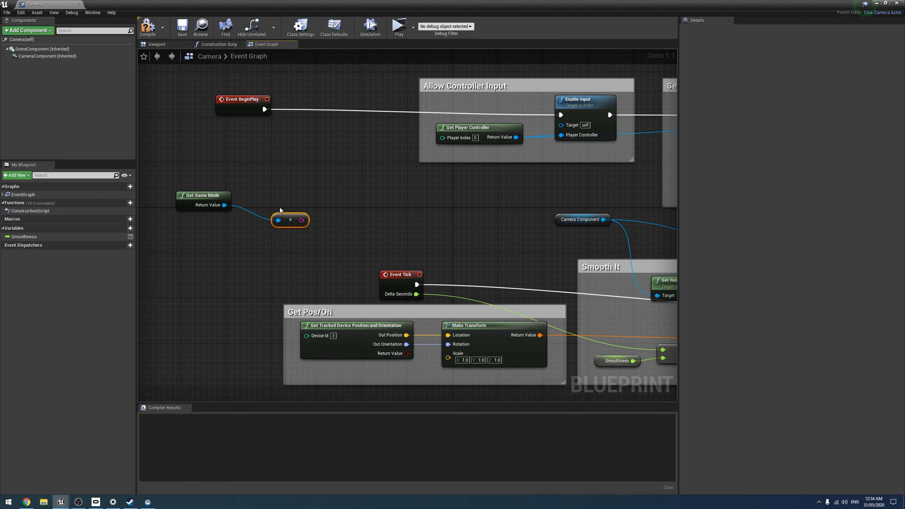
Step: Connect an Equal, Case Insensitive (string) node to the ToString output and place it beside the conversion node
left_click_drag(291, 220, 263, 205)
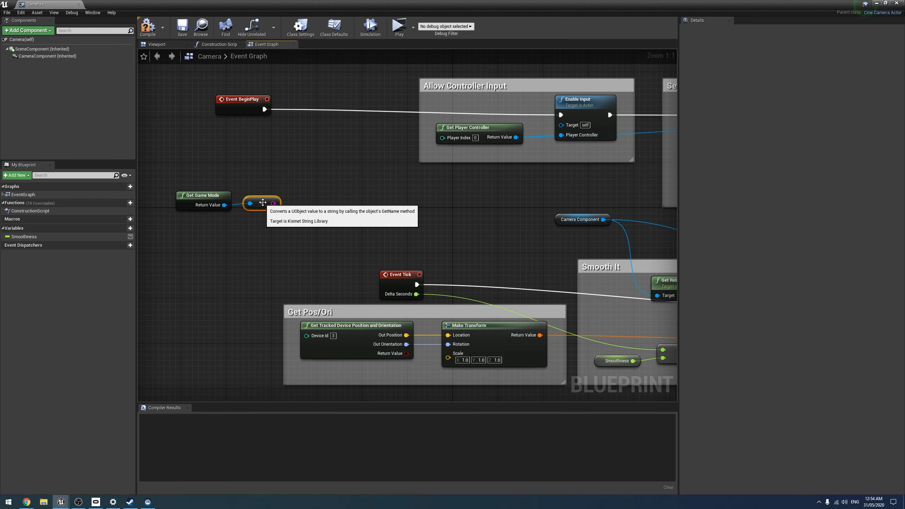
right_click_drag(316, 212, 298, 203)
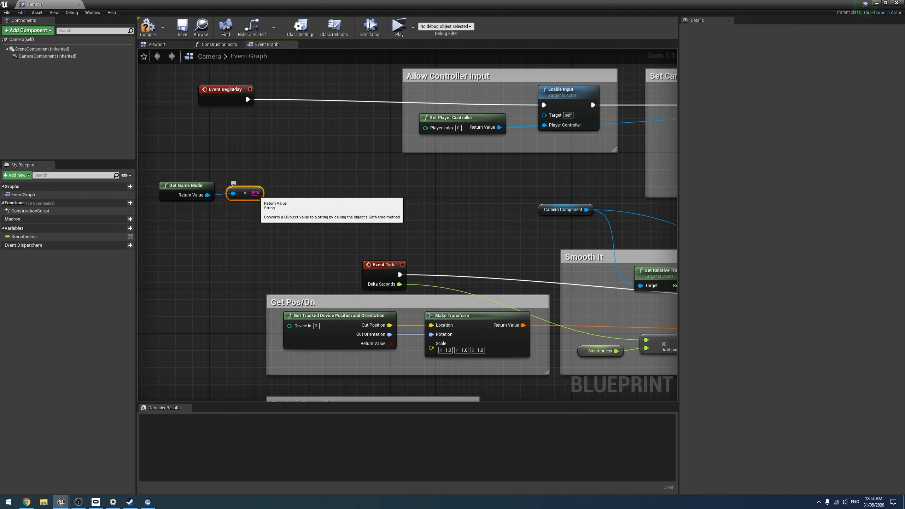
left_click_drag(255, 194, 317, 199)
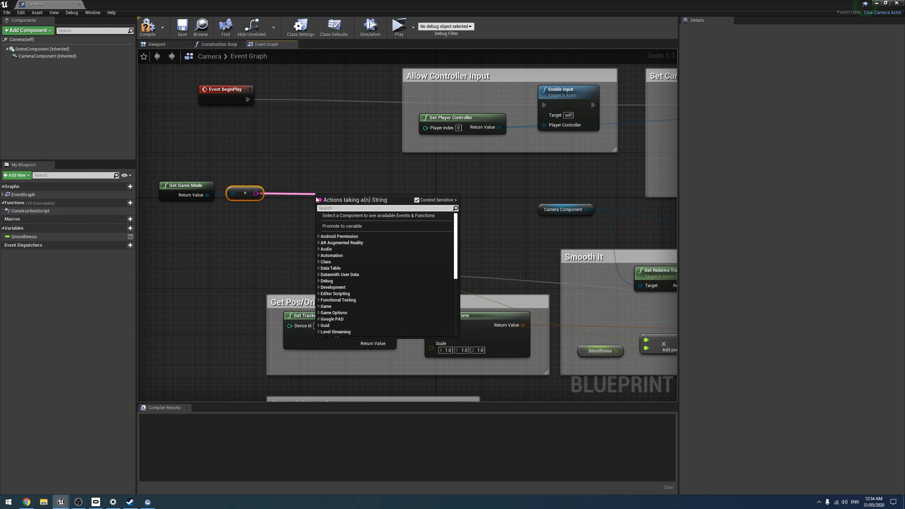
type("==")
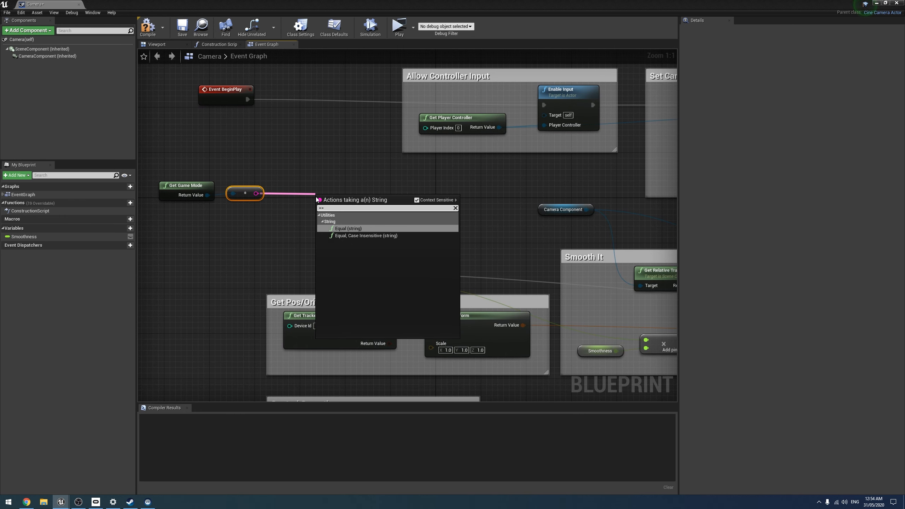
left_click(349, 234)
left_click_drag(332, 200, 293, 195)
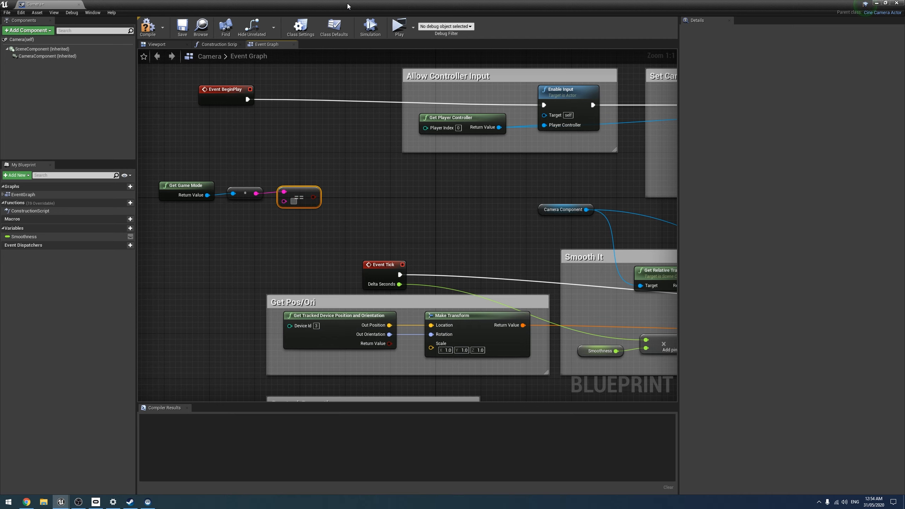
Step: Set the Equal node's comparison string to MoviePipelineGameMode_0, checking the mode name against the GameMode Override options in World Settings
left_click_drag(348, 6, 284, 48)
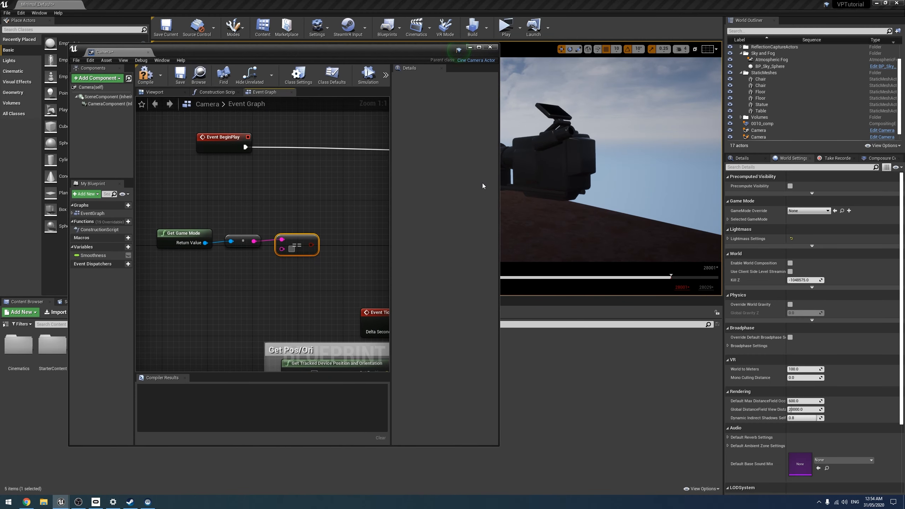
left_click(808, 211)
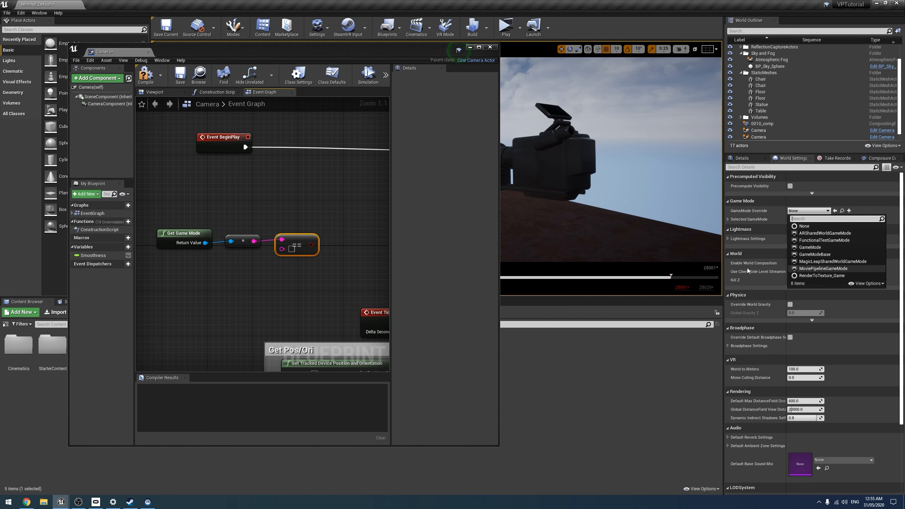
left_click(291, 249)
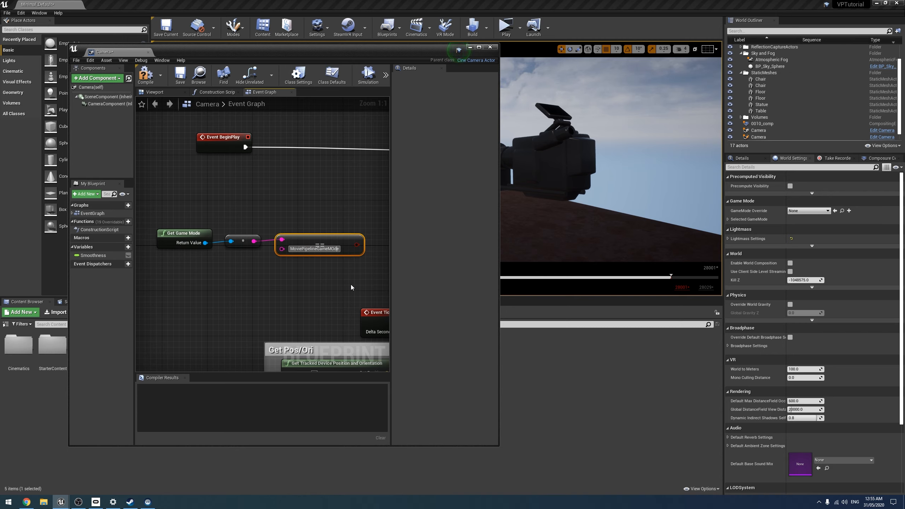
key("BackSpace")
type("o00")
key("BackSpace")
key("BackSpace")
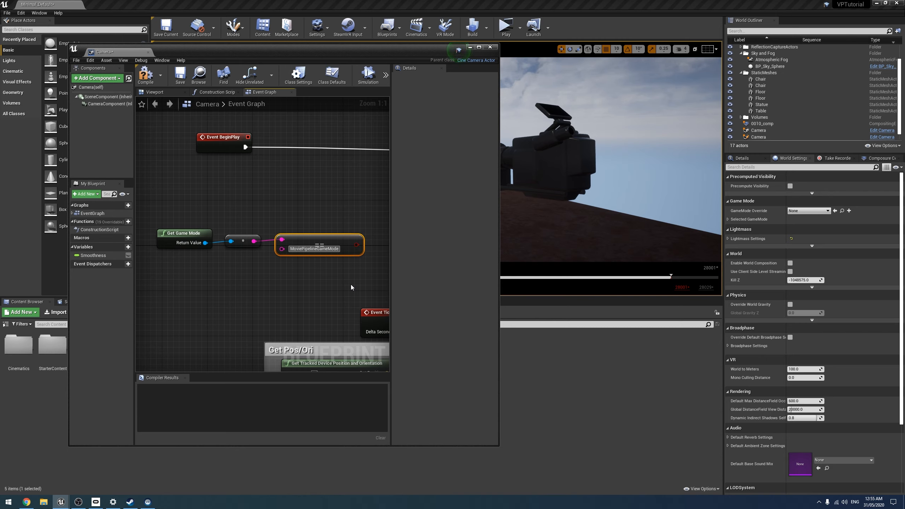
type("_0")
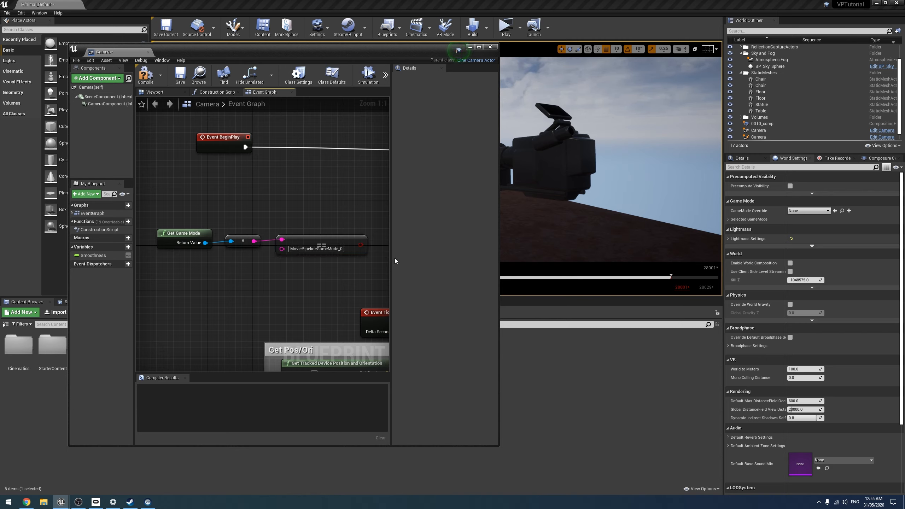
left_click(800, 213)
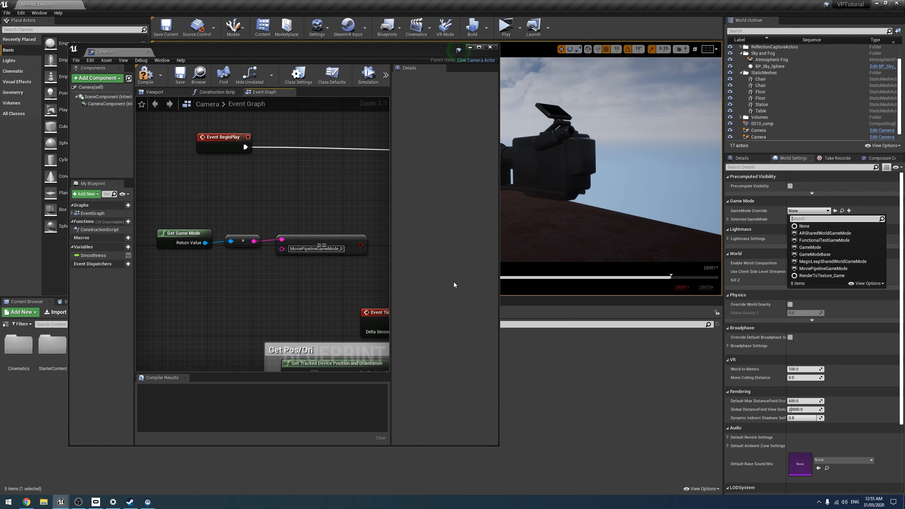
left_click(342, 228)
left_click(480, 48)
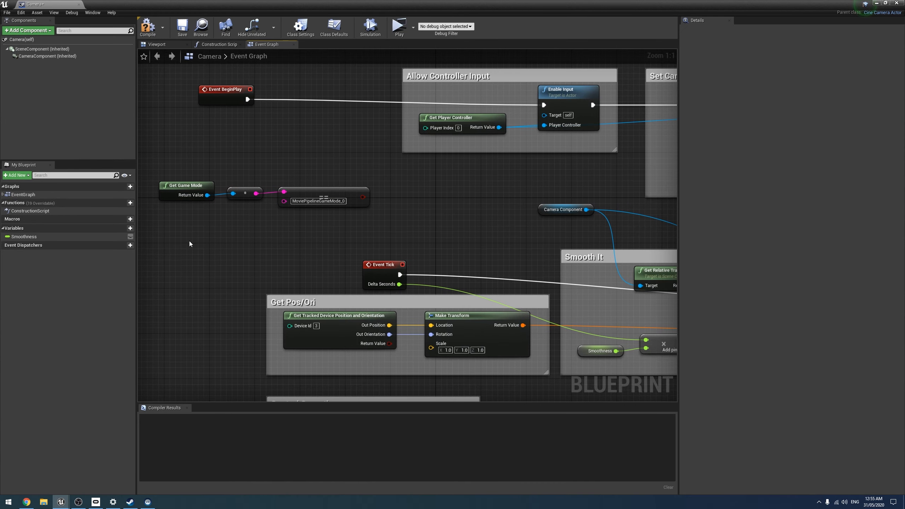
left_click_drag(262, 177, 279, 228)
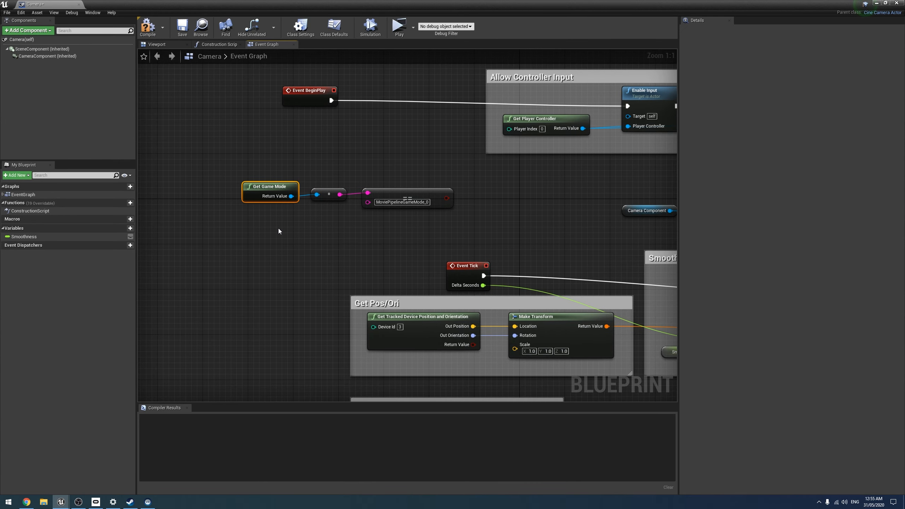
right_click_drag(279, 228, 250, 261)
left_click(358, 216)
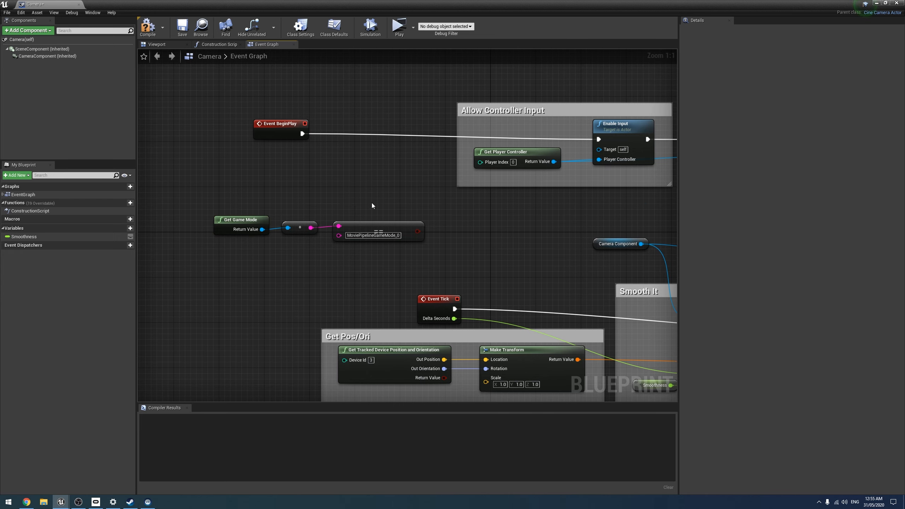
right_click_drag(372, 203, 250, 193)
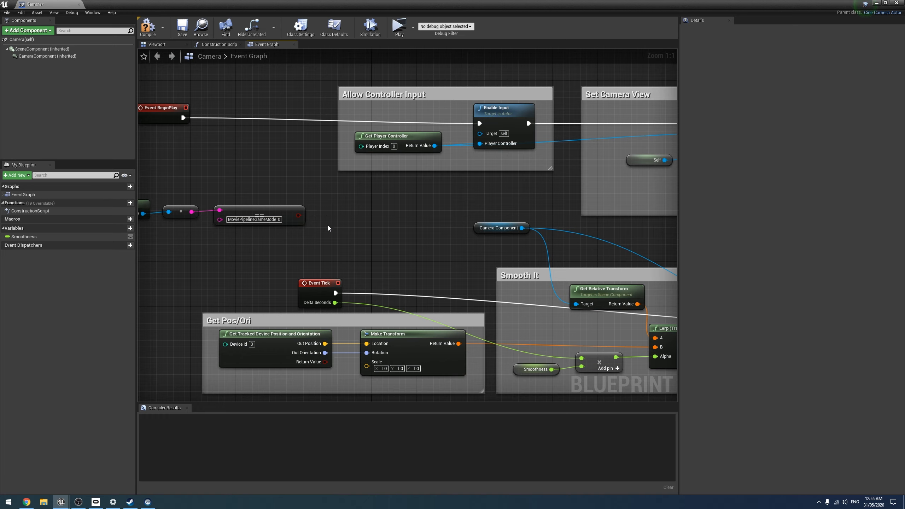
left_click_drag(296, 221, 365, 205)
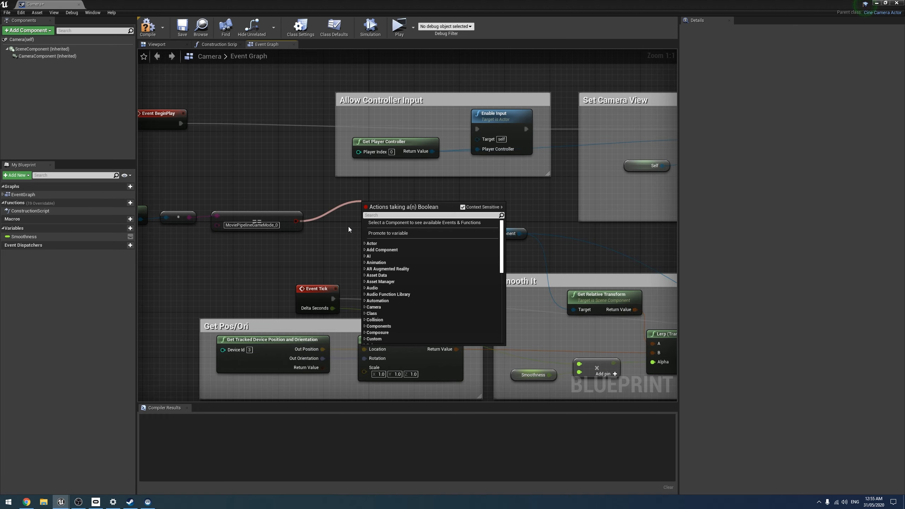
left_click(348, 227)
Step: Add a Branch node above the Get Pos/Ori group and feed it from Event Tick's execution output, with Event Tick placed before it
right_click_drag(266, 173, 379, 227)
right_click(379, 226)
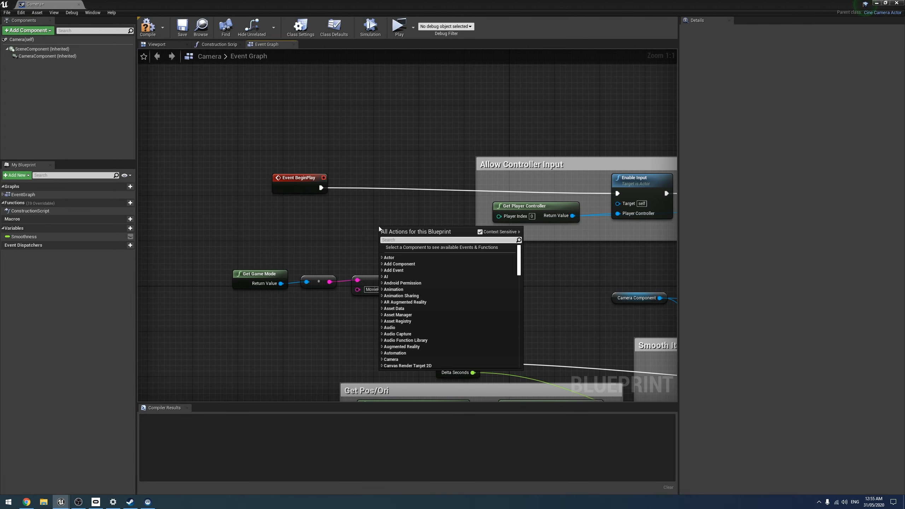
type("Bra")
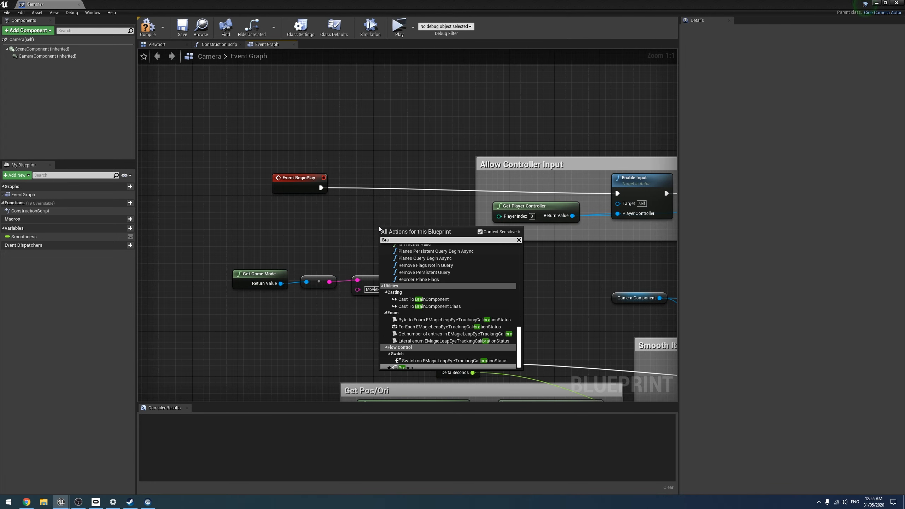
scroll(495, 312, "down", 2)
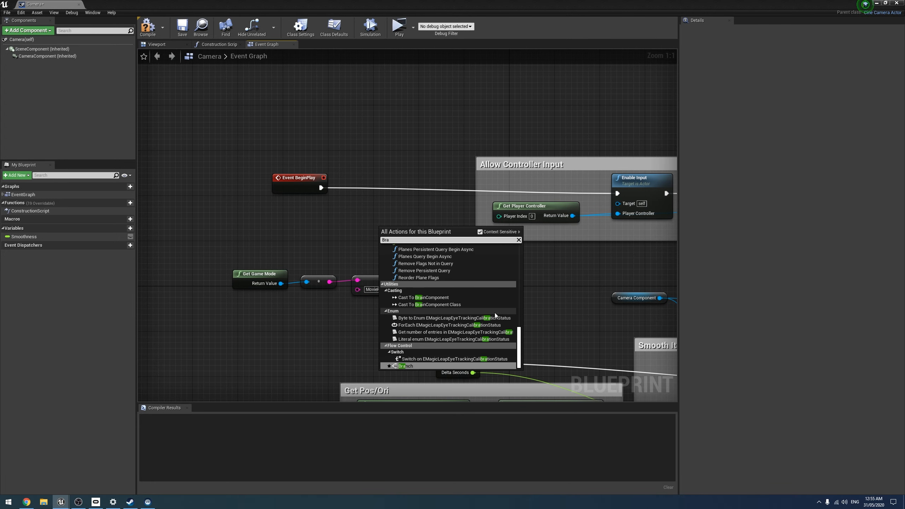
left_click(415, 366)
right_click_drag(506, 310, 375, 174)
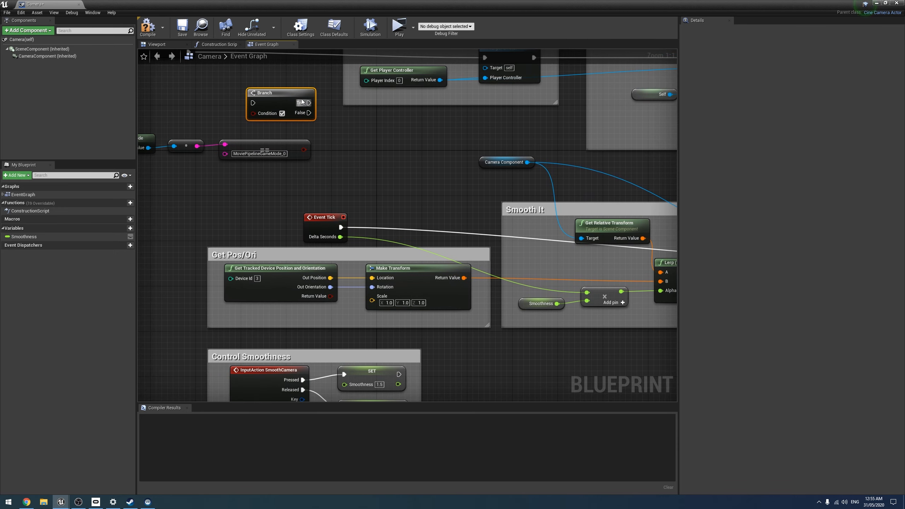
left_click_drag(302, 102, 422, 204)
left_click_drag(341, 227, 267, 202)
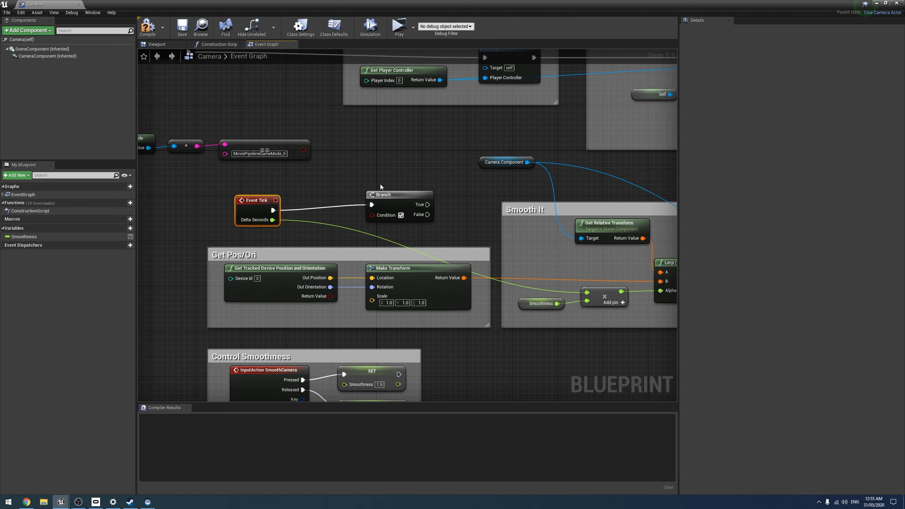
Step: Connect the game mode comparison's Boolean result to the Branch's Condition
right_click_drag(381, 184, 353, 201)
left_click_drag(276, 167, 345, 232)
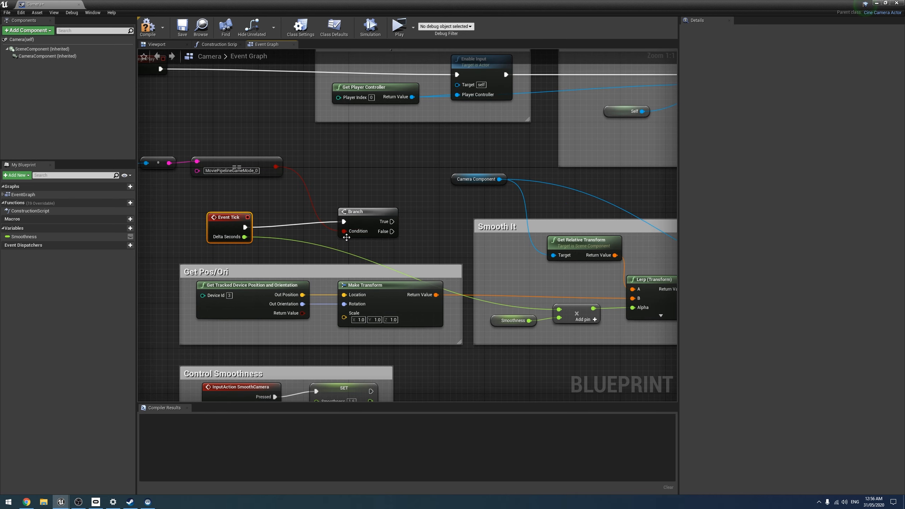
right_click_drag(352, 236, 445, 239)
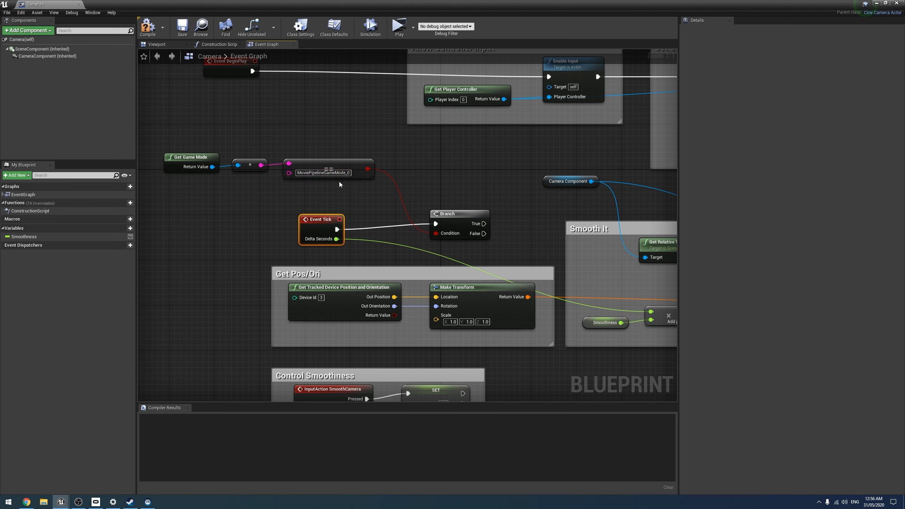
Step: Connect the Event Tick Branch's False output to the SetRelativeTransform node in the Set Pos/Ori group
right_click_drag(384, 188, 268, 157)
left_click_drag(369, 193, 432, 152)
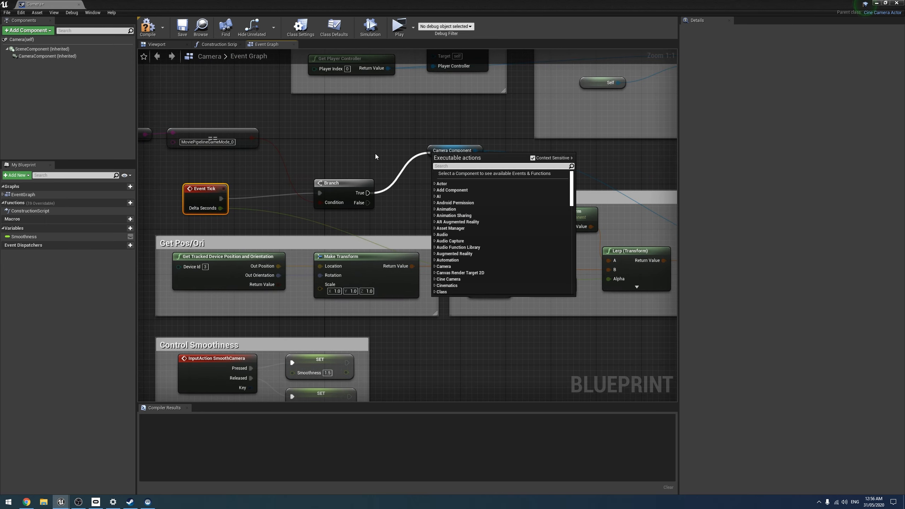
left_click(376, 158)
left_click_drag(371, 204, 551, 250)
right_click_drag(255, 171, 618, 205)
scroll(618, 205, "down", 2)
right_click_drag(495, 197, 299, 198)
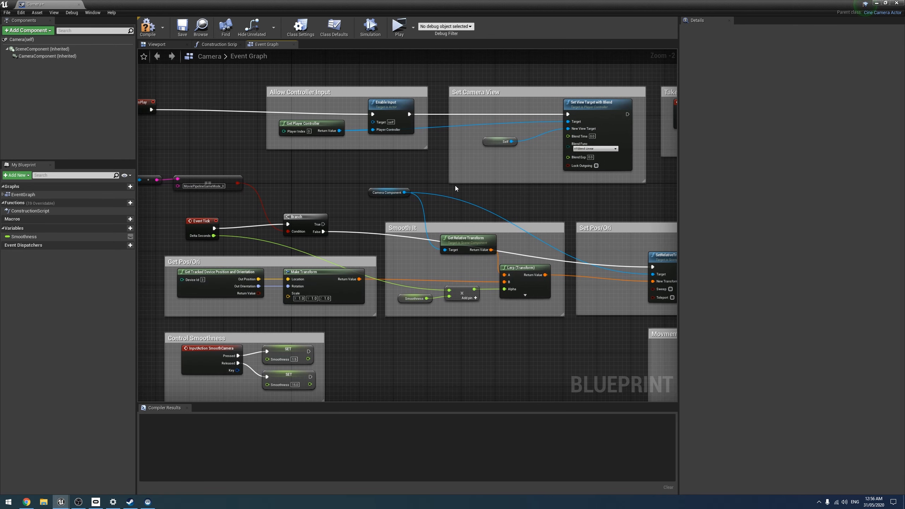
Step: Move Event BeginPlay closer to the Allow Controller Input group, level with the Enable Input node
right_click_drag(455, 188, 501, 163)
scroll(346, 138, "up", 2)
right_click_drag(248, 137, 374, 281)
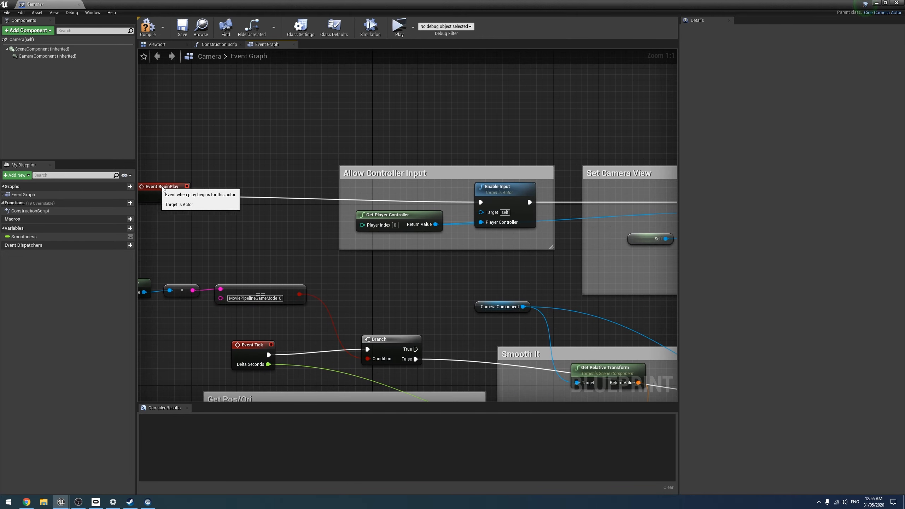
left_click_drag(156, 187, 243, 192)
right_click_drag(409, 126, 325, 103)
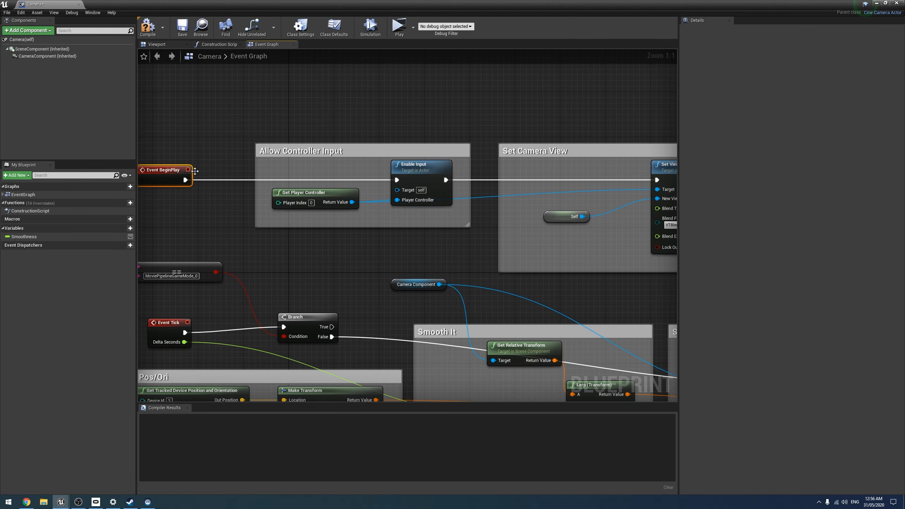
Step: Duplicate the Event Tick Branch and place the copy between Event BeginPlay and the Allow Controller Input group
scroll(396, 195, "down", 2)
mouse_move(388, 209)
right_mouse_down()
mouse_move(252, 216)
mouse_move(379, 204)
right_mouse_up()
scroll(340, 202, "up", 2)
right_click_drag(216, 195, 341, 205)
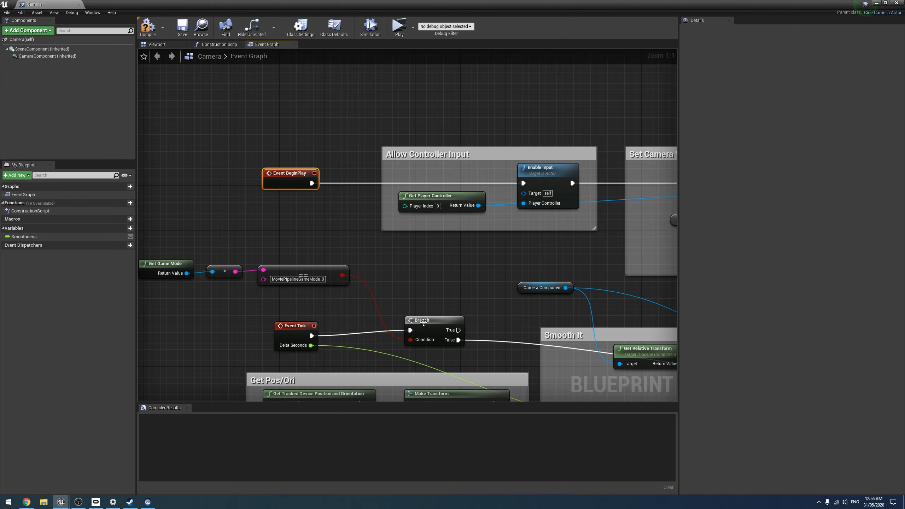
left_click(424, 322)
key("ctrl+c")
key("ctrl+v")
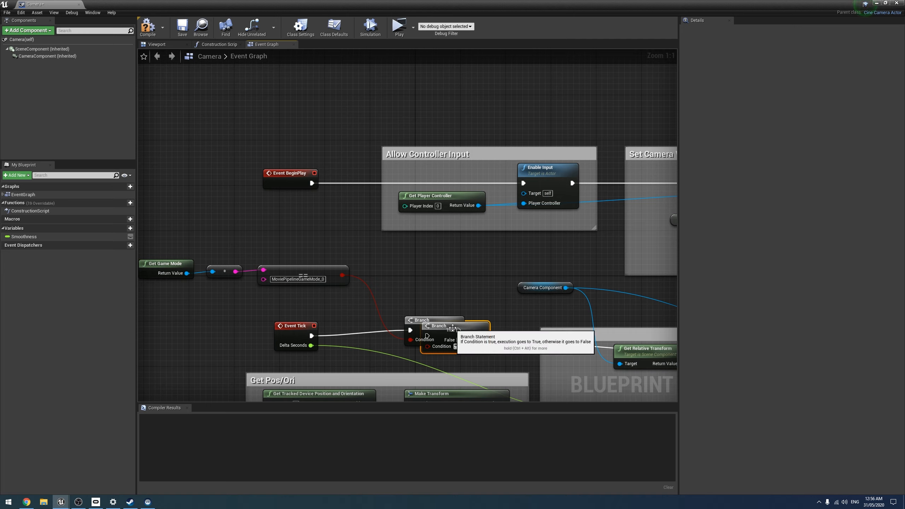
left_click_drag(452, 327, 370, 173)
Step: Wire Event BeginPlay through the copied Branch's False output to Enable Input, with the game mode comparison as its Condition
left_click_drag(312, 182, 343, 178)
left_click_drag(279, 170, 205, 157)
left_click_drag(355, 172, 523, 183)
left_click_drag(342, 275, 308, 184)
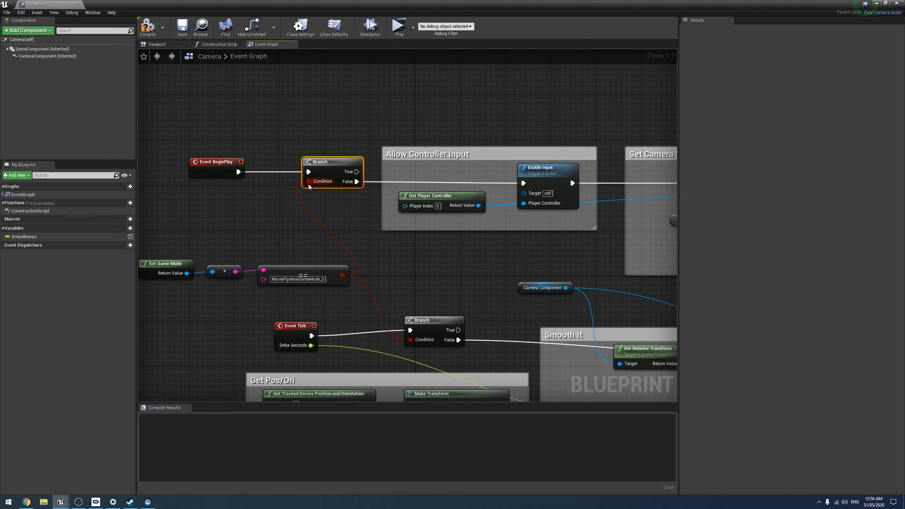
Step: Compile the Camera blueprint, test the level in the Selected Viewport play mode, and end the play session
left_click(148, 26)
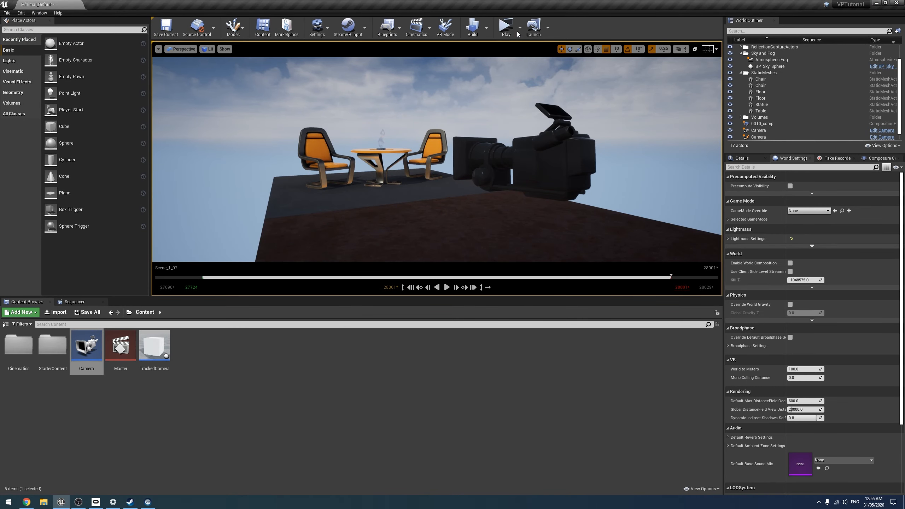
left_click(520, 28)
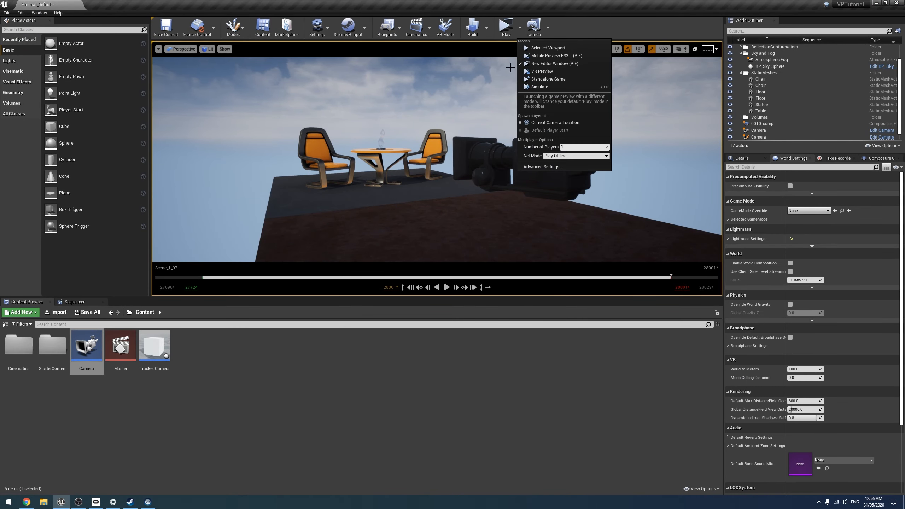
left_click(542, 48)
left_click(473, 102)
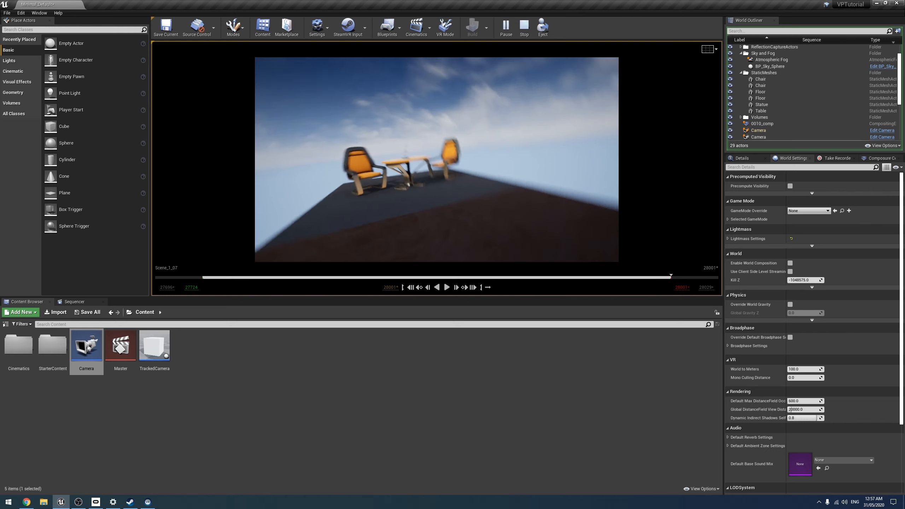
key("Escape")
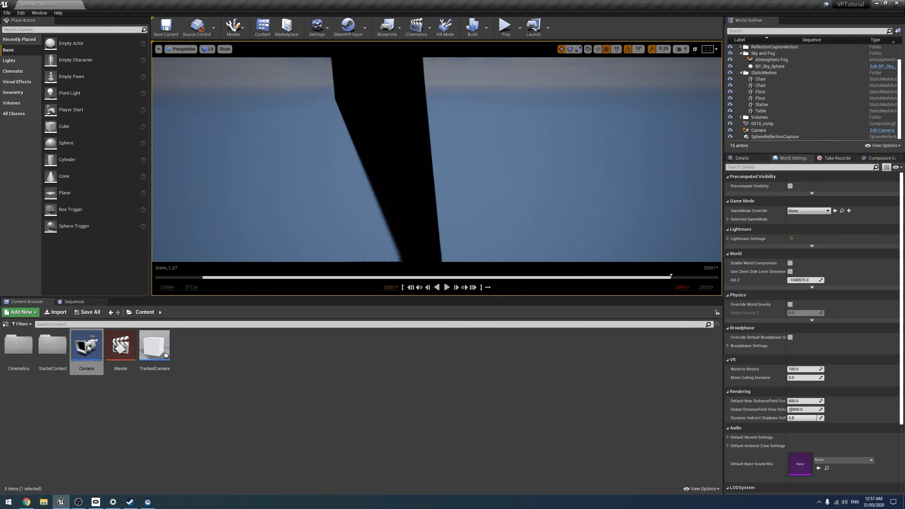
Step: Set the level's GameMode Override to MoviePipelineGameMode, play the level to test it, and end the play session
right_click_drag(703, 138, 703, 210)
left_click(809, 210)
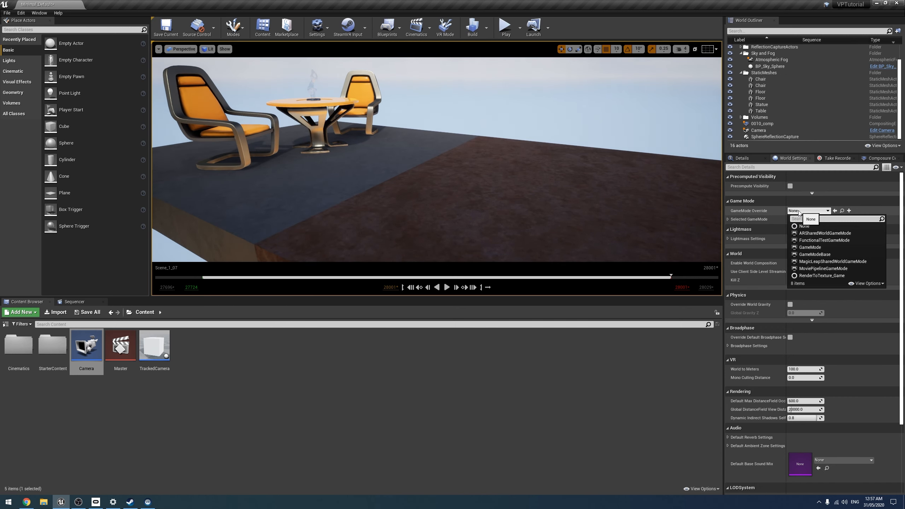
left_click(823, 269)
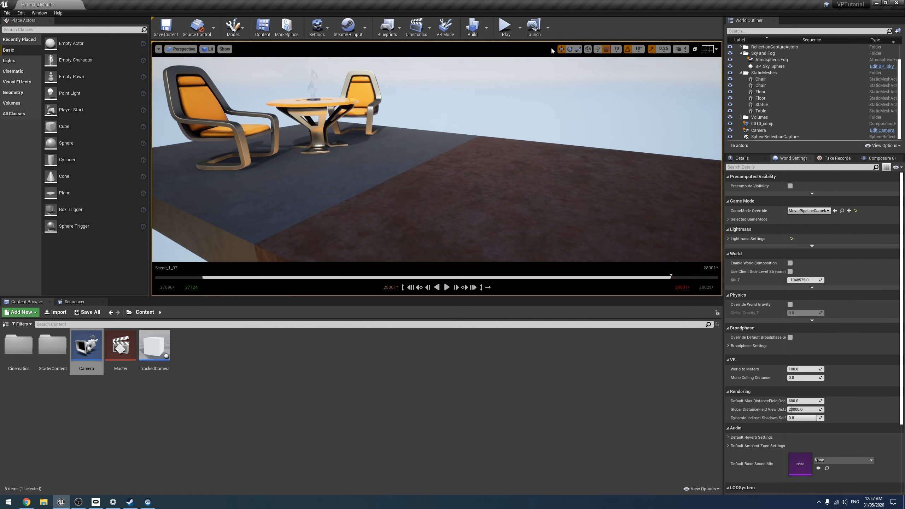
left_click(505, 26)
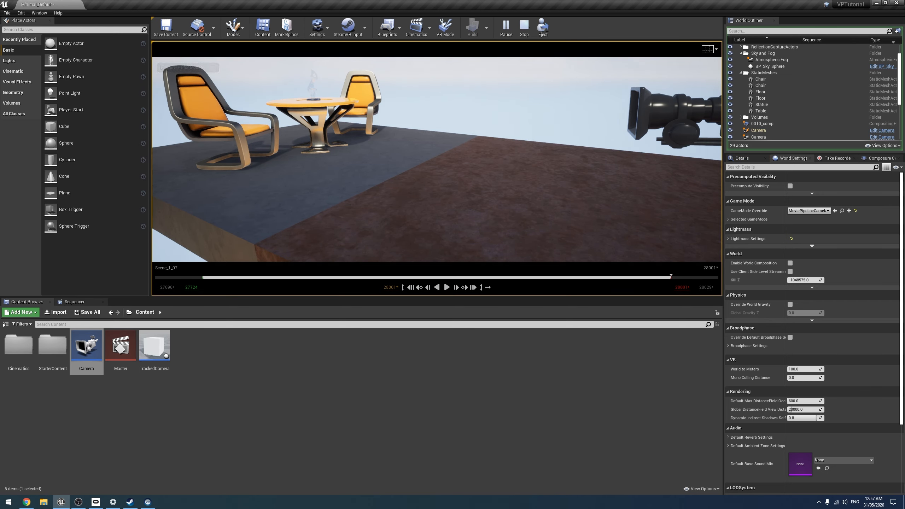
key("Escape")
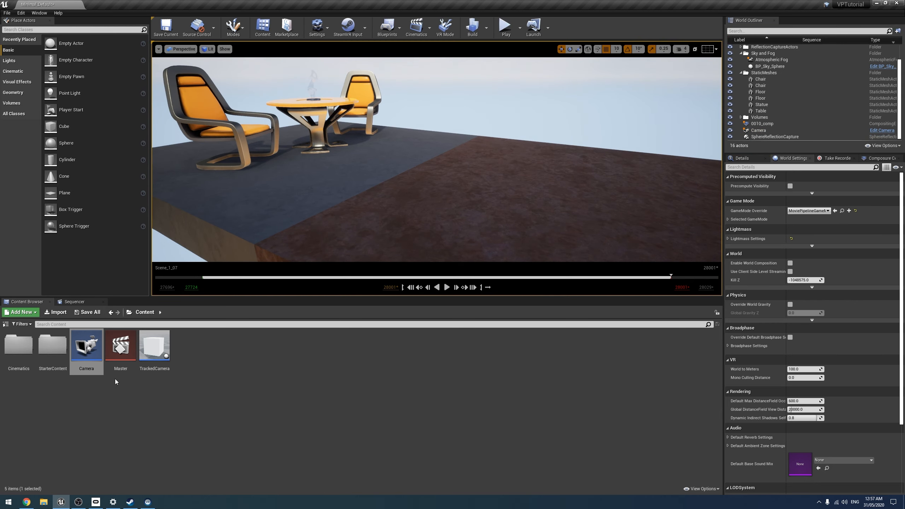
Step: Reopen the Camera blueprint, examine how the game mode comparison feeds both Branch nodes, and close the blueprint
double_click(94, 348)
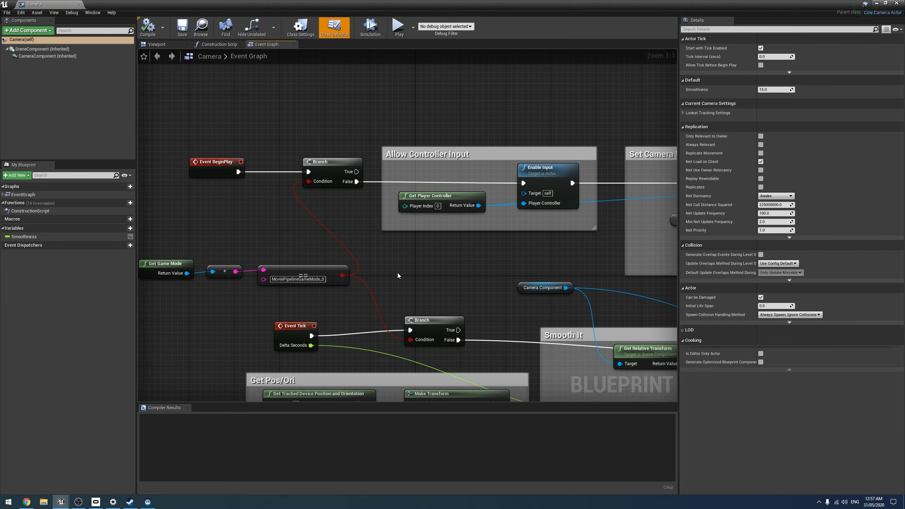
right_click_drag(674, 227, 484, 242)
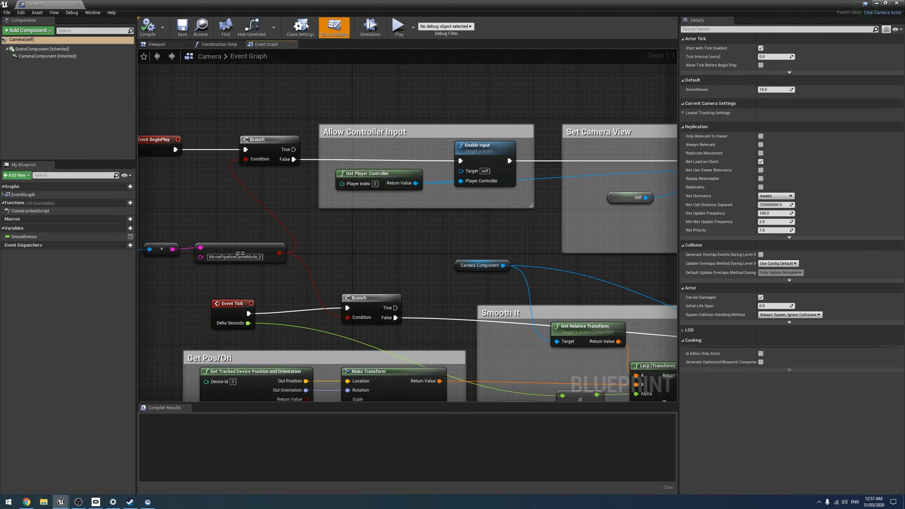
left_click(897, 3)
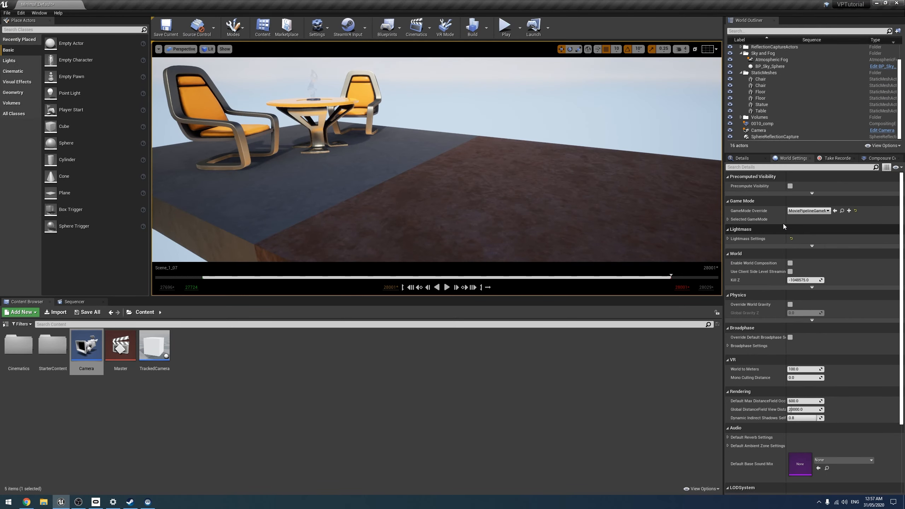
Step: Reset the level's GameMode Override to None, play the level to test it, and end the play session
left_click(808, 210)
left_click(805, 225)
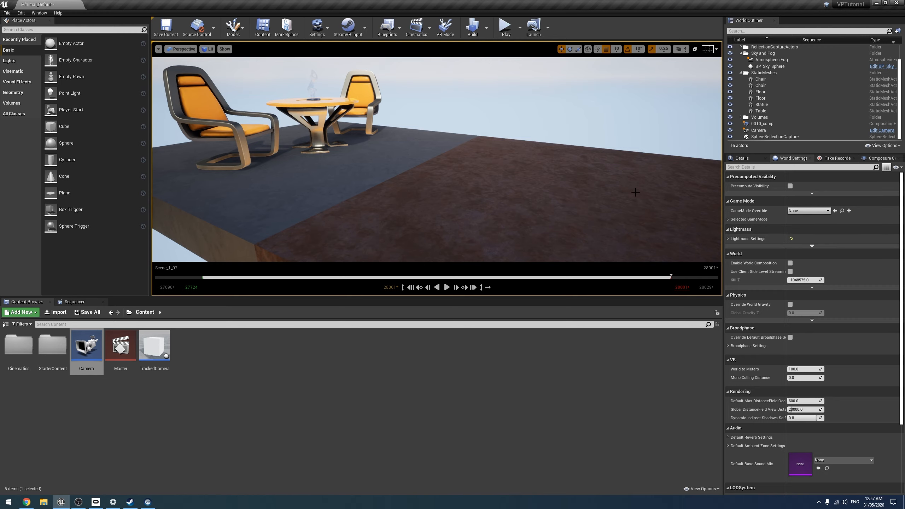
left_click(508, 27)
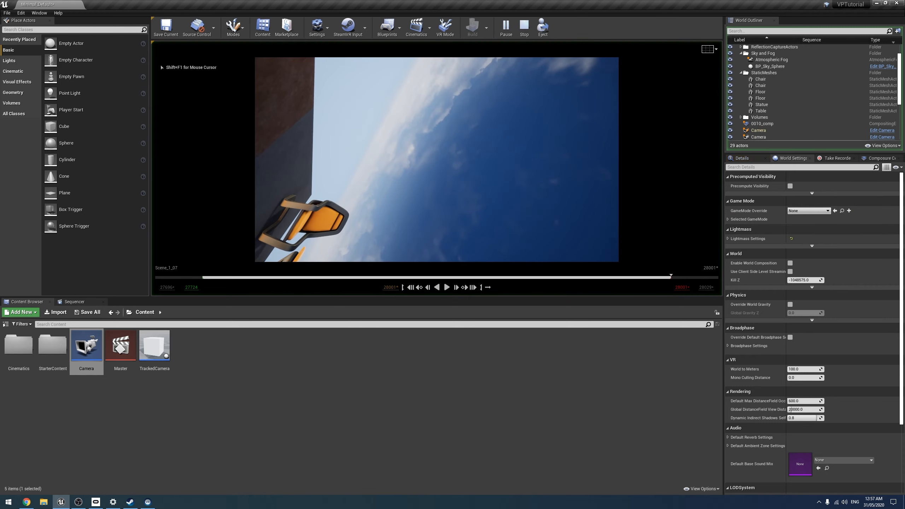
key("Escape")
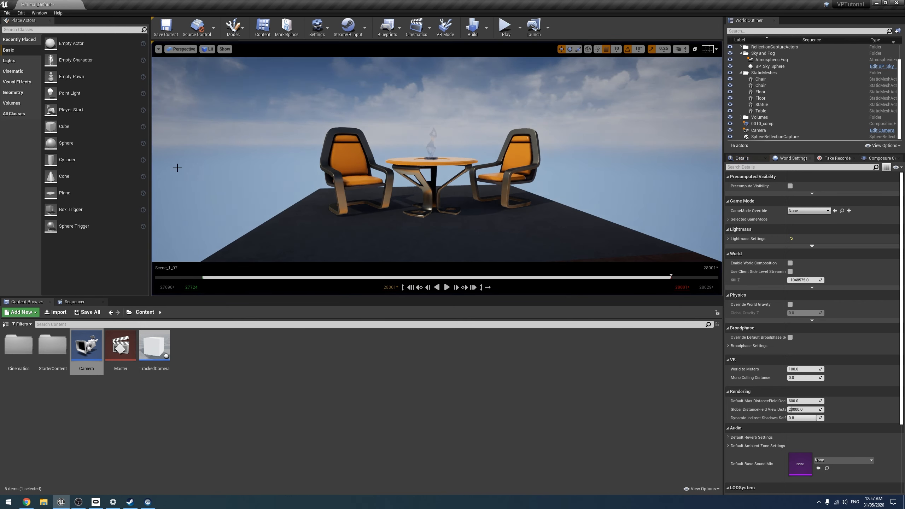
Step: Open the movie render settings for the Scene_1_07 sequence and choose MoviePipelineGameMode as the Game Mode Override
left_click(99, 301)
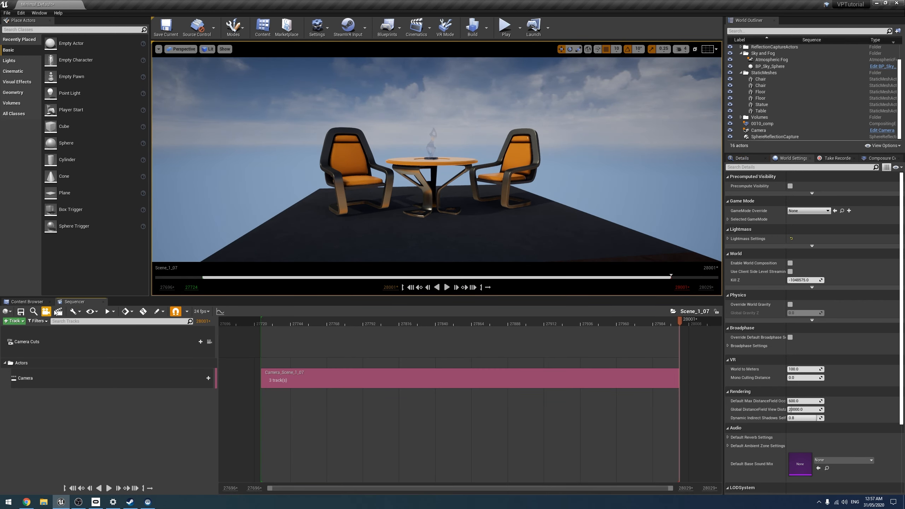
left_click(57, 312)
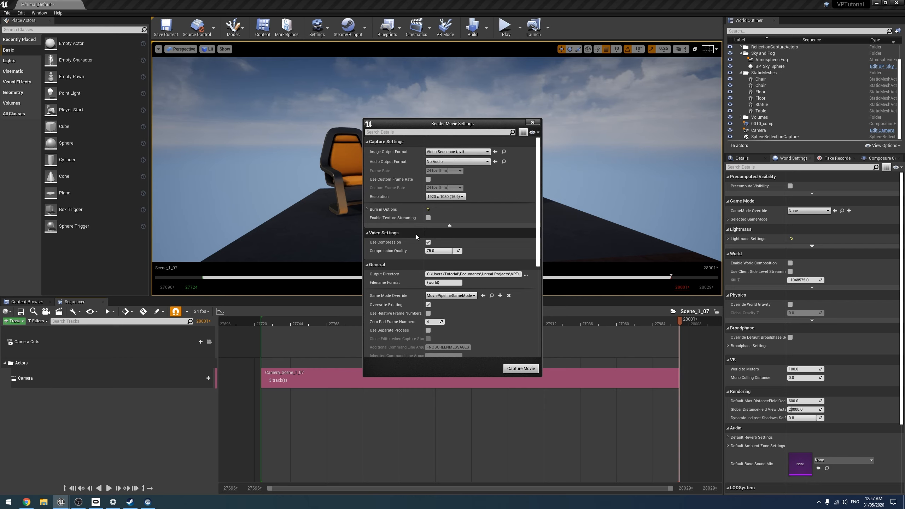
scroll(448, 272, "down", 2)
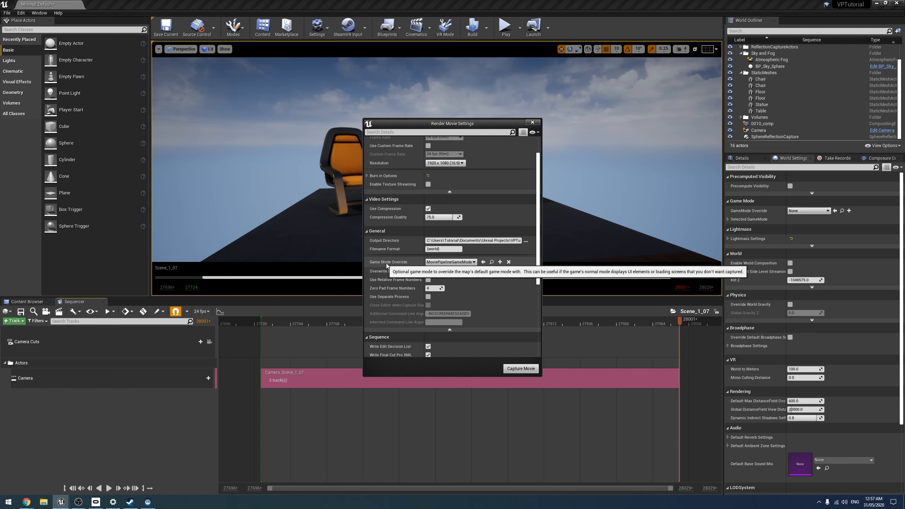
left_click(451, 262)
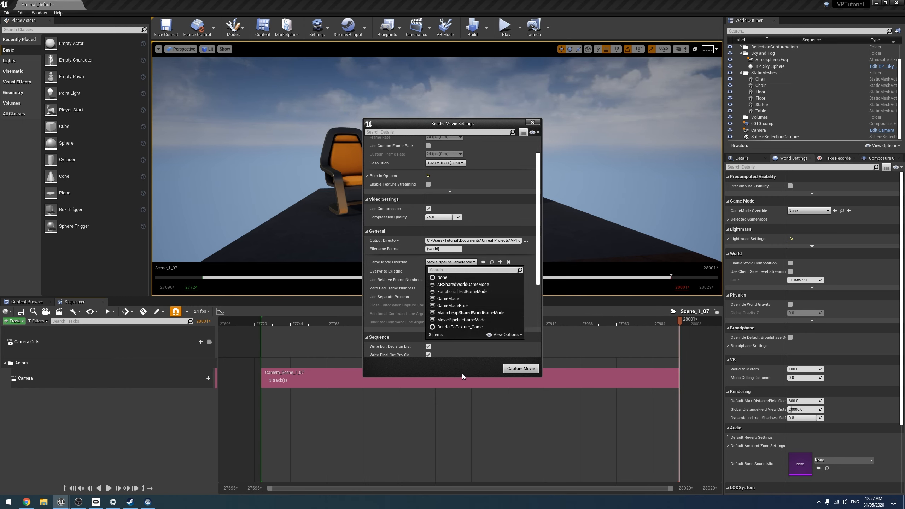
left_click(458, 320)
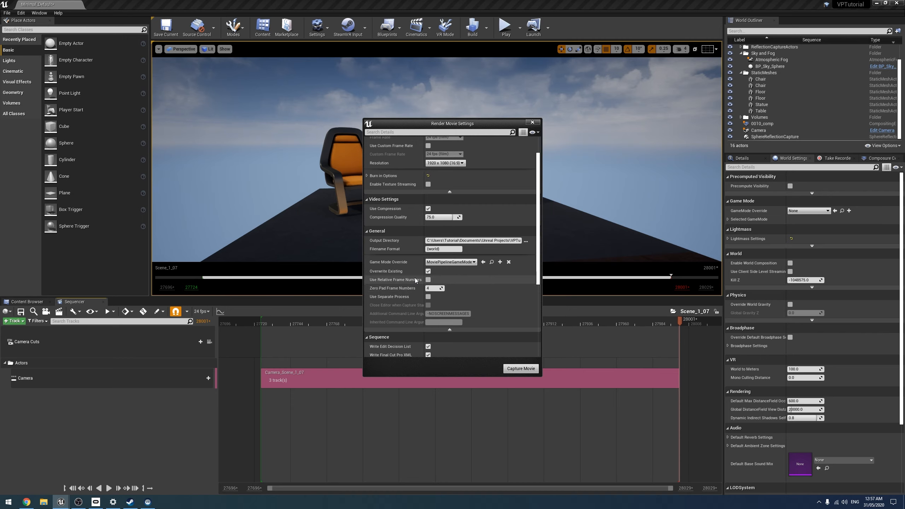
Step: Capture the movie, saving the Minimal_Default level and its built data, and move the sequence playhead to frame 27728
left_click(518, 371)
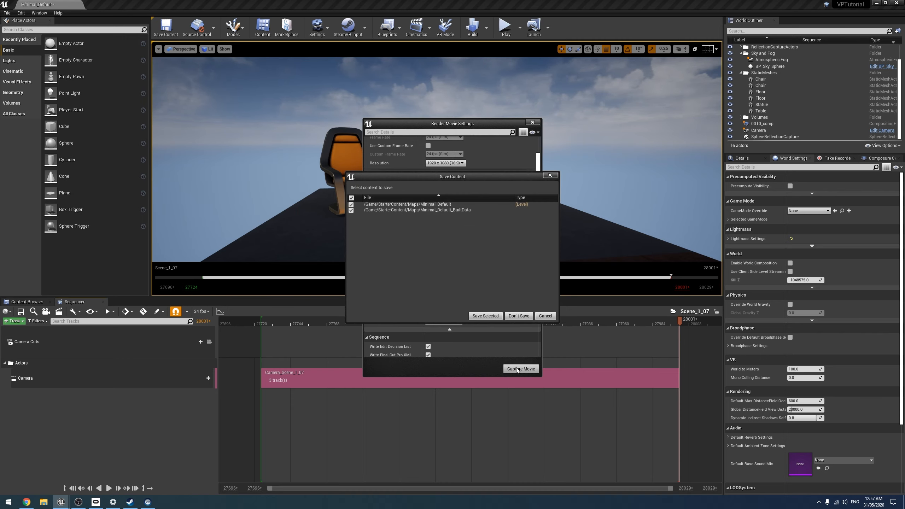
left_click(486, 316)
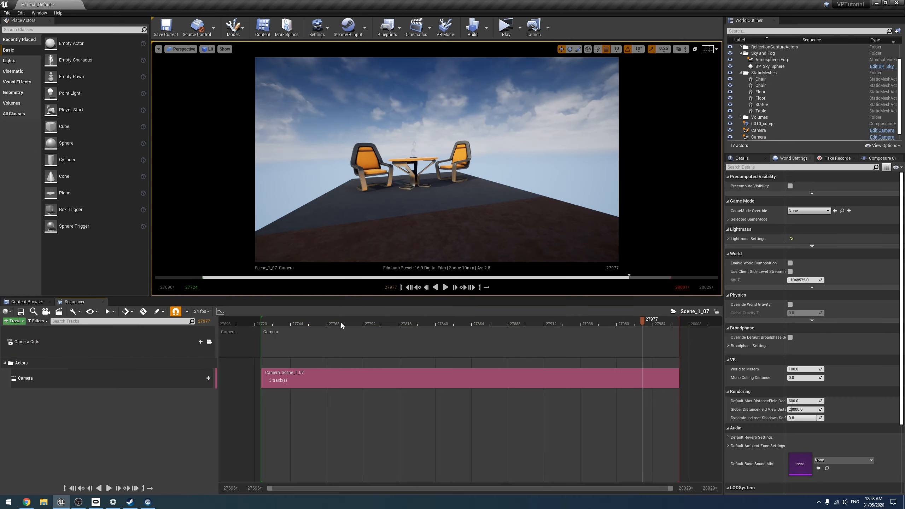
left_click(266, 323)
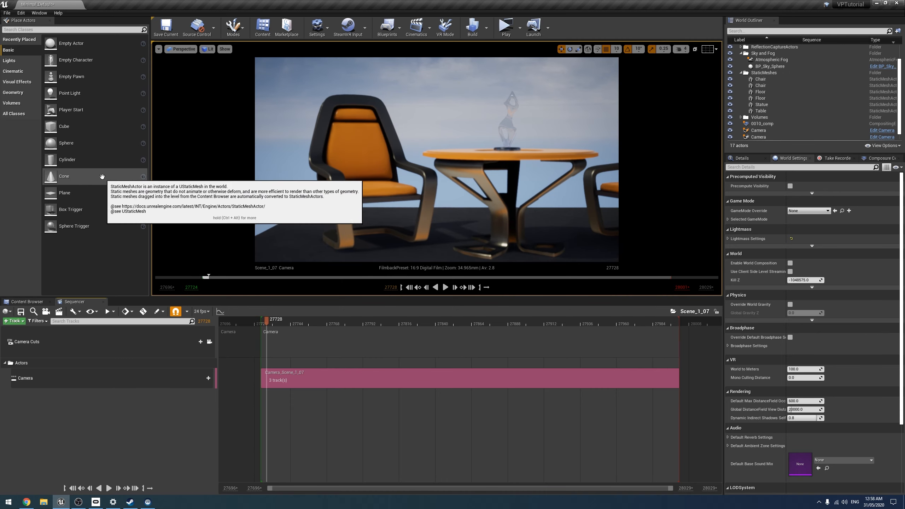
Step: Open the Movie Render Queue and add a render job for the Camera_Scene_1_07 level sequence
left_click(39, 13)
mouse_move(46, 28)
left_click(144, 28)
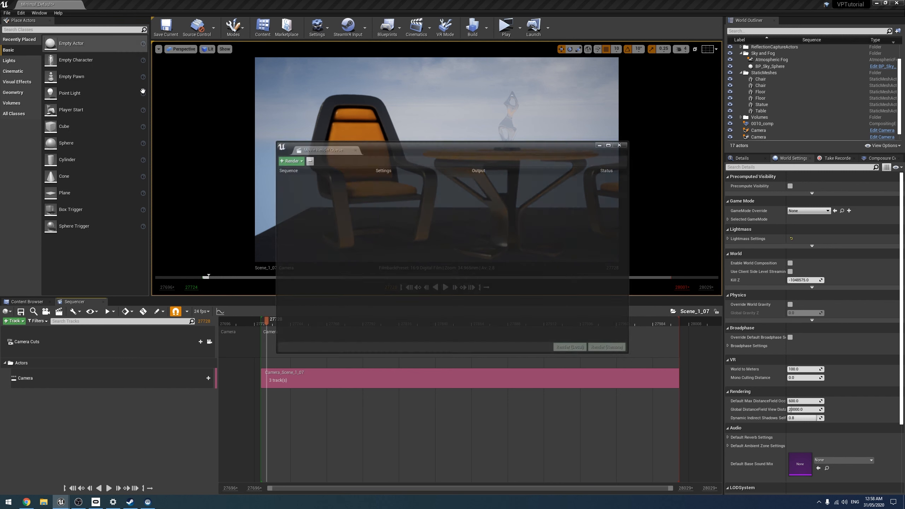
left_click(290, 161)
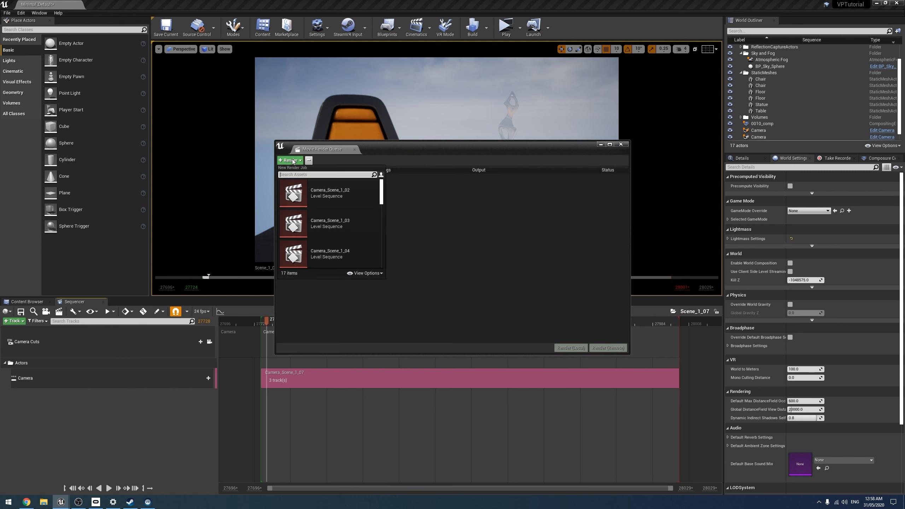
left_click(451, 334)
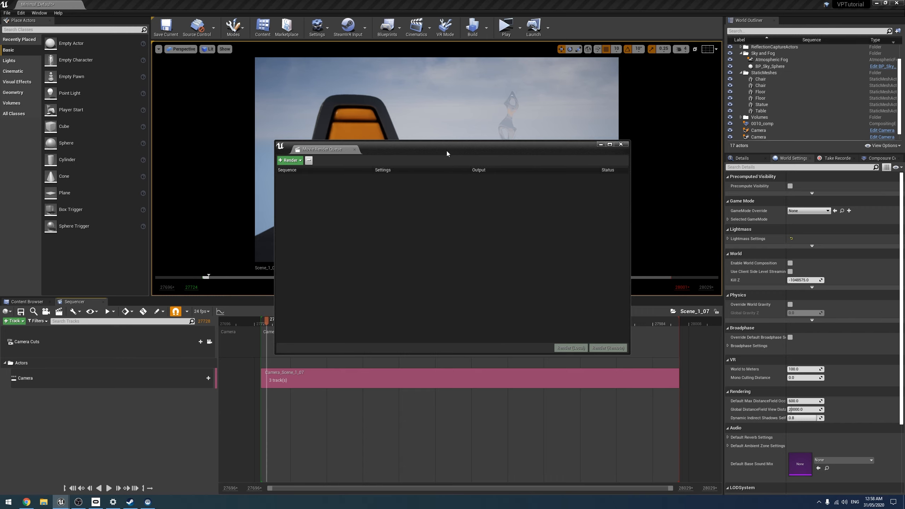
left_click_drag(447, 153, 486, 138)
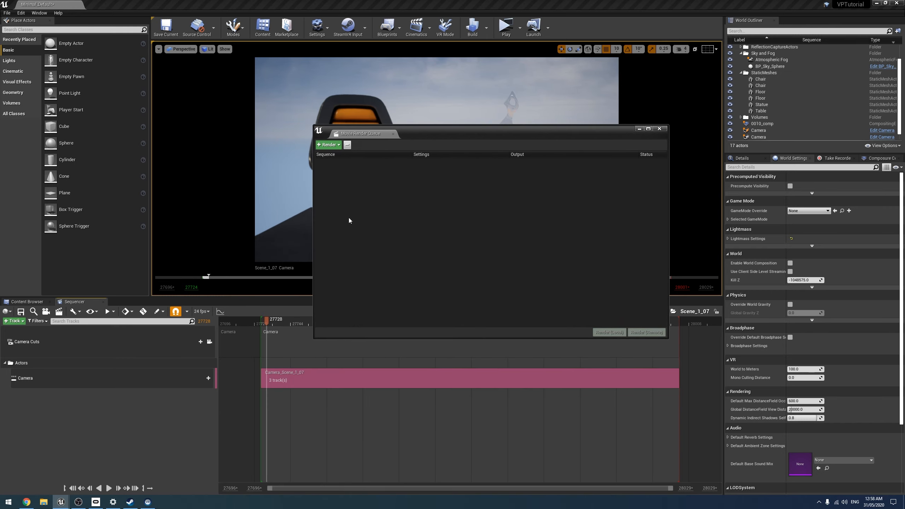
left_click(27, 302)
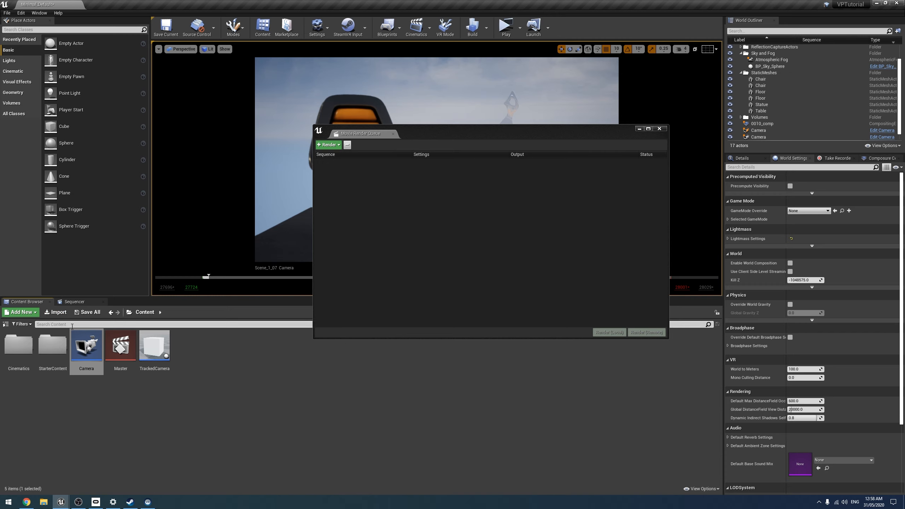
left_click(78, 302)
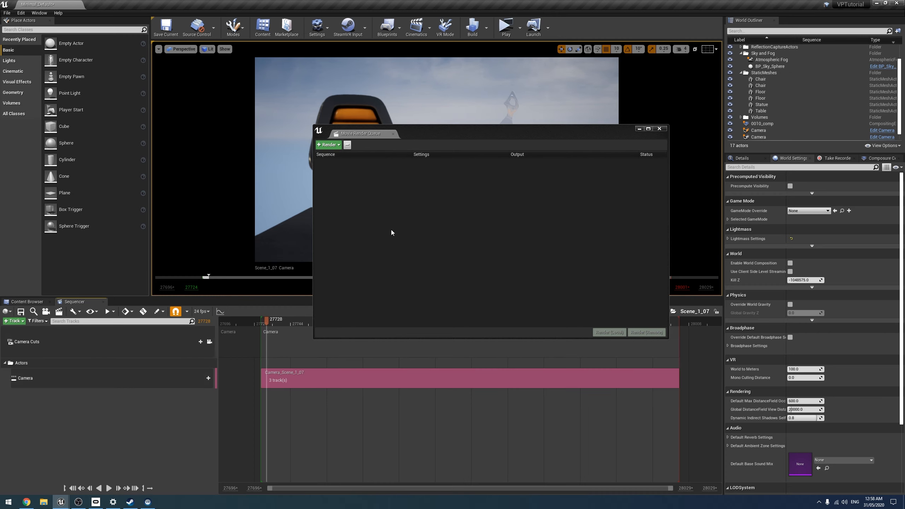
left_click(338, 146)
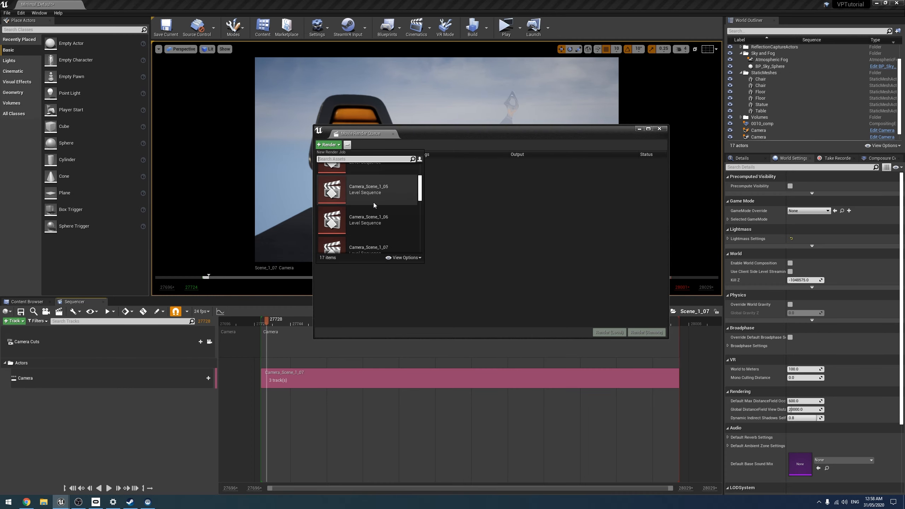
scroll(374, 218, "up", 1)
left_click(374, 221)
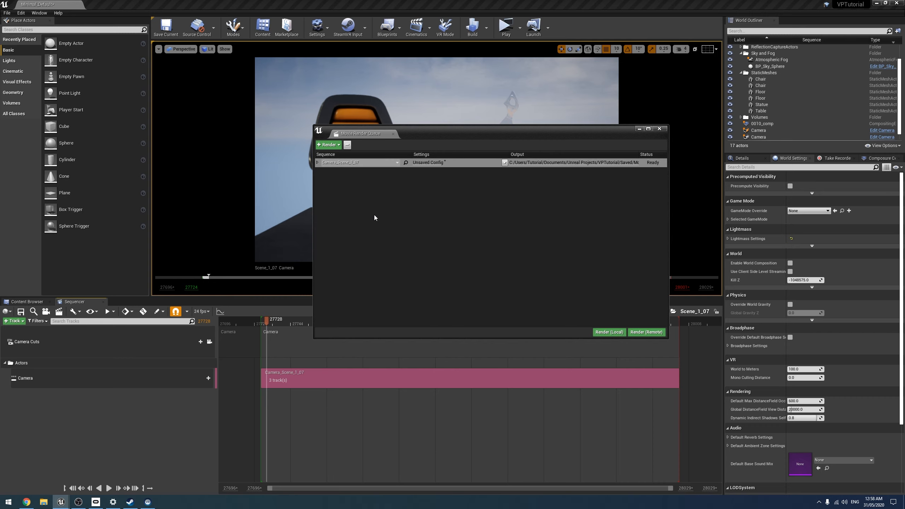
Step: Add Game Overrides to the Camera_Scene_1_07 job's render settings, accept the configuration, and close the Movie Render Queue
left_click(420, 163)
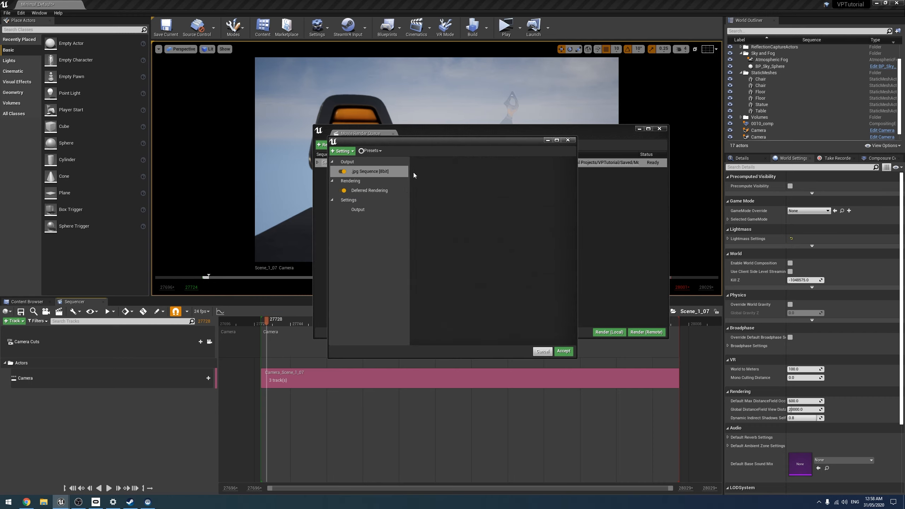
left_click_drag(406, 138, 445, 180)
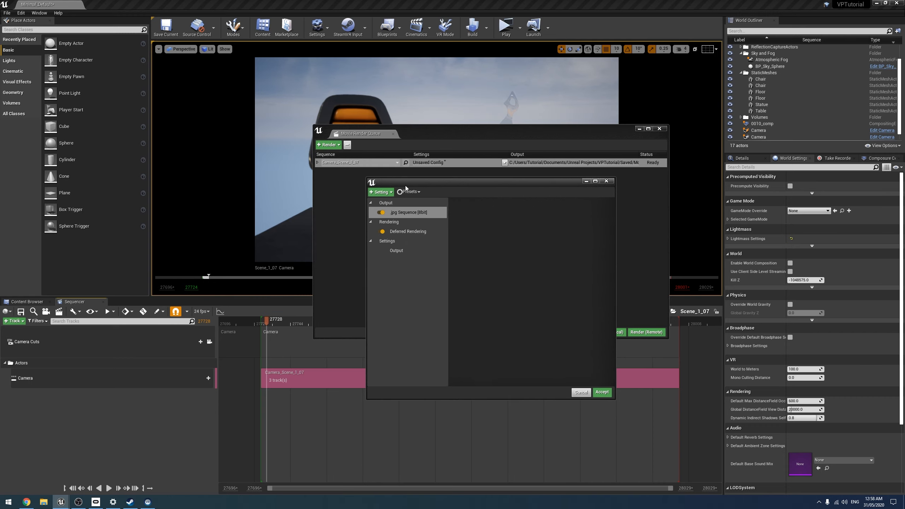
left_click(381, 192)
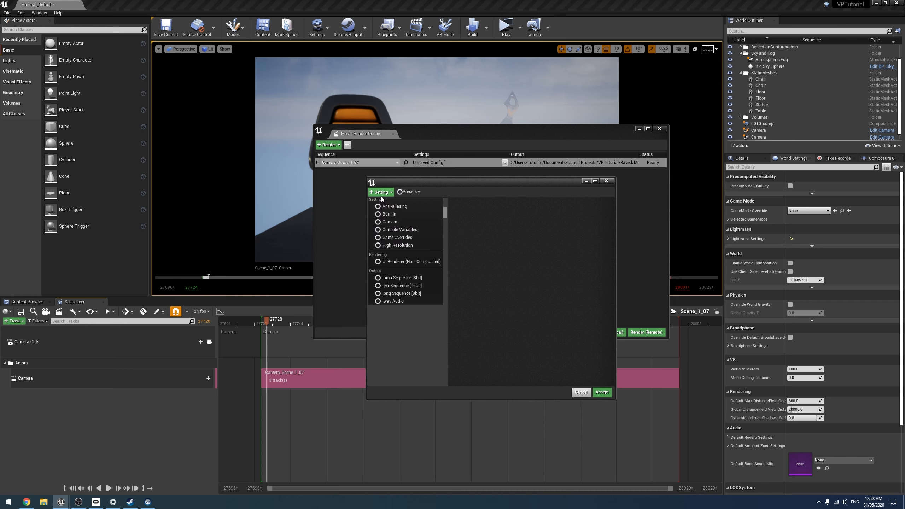
left_click(402, 237)
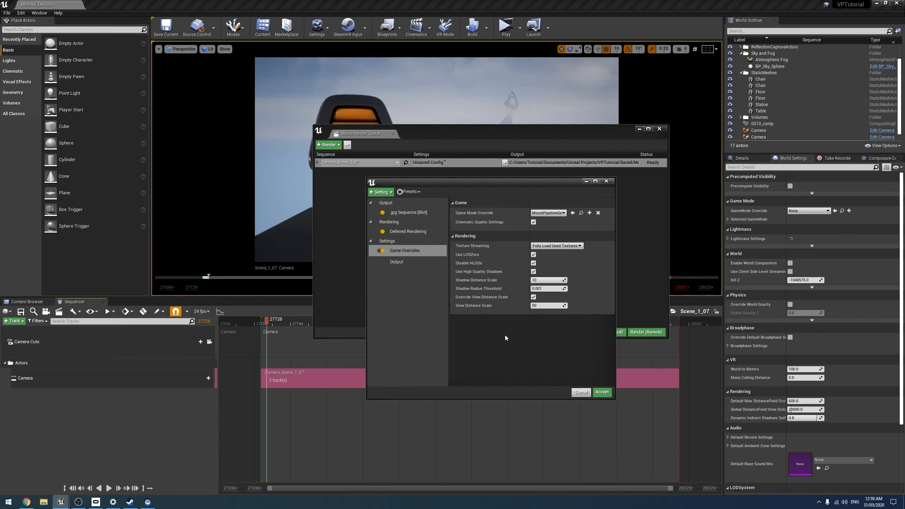
left_click(602, 391)
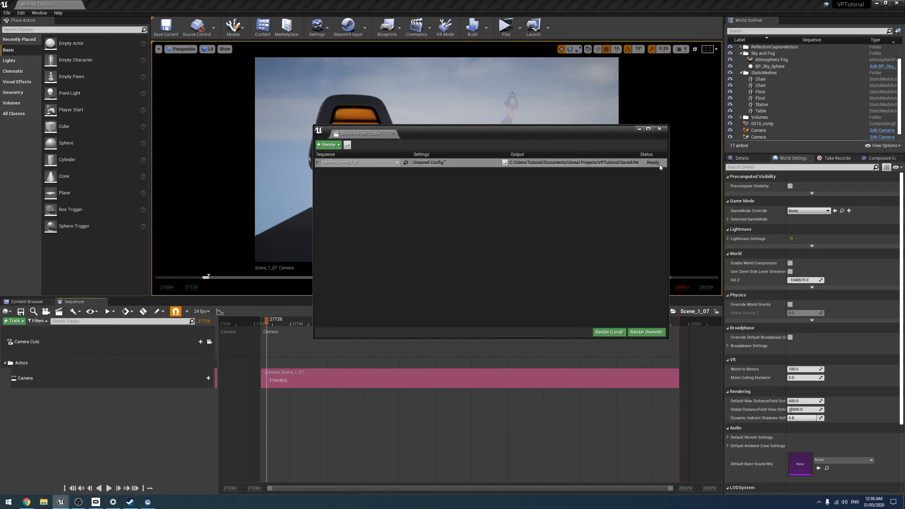
left_click(659, 129)
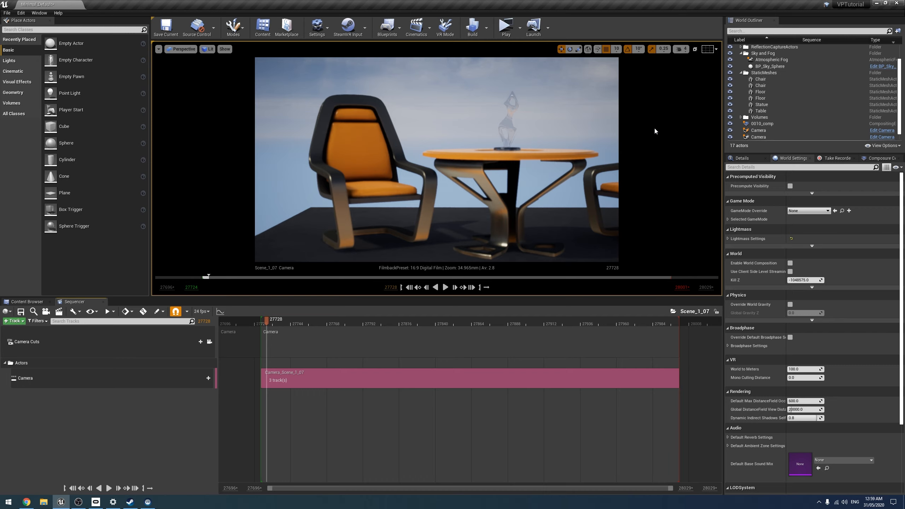